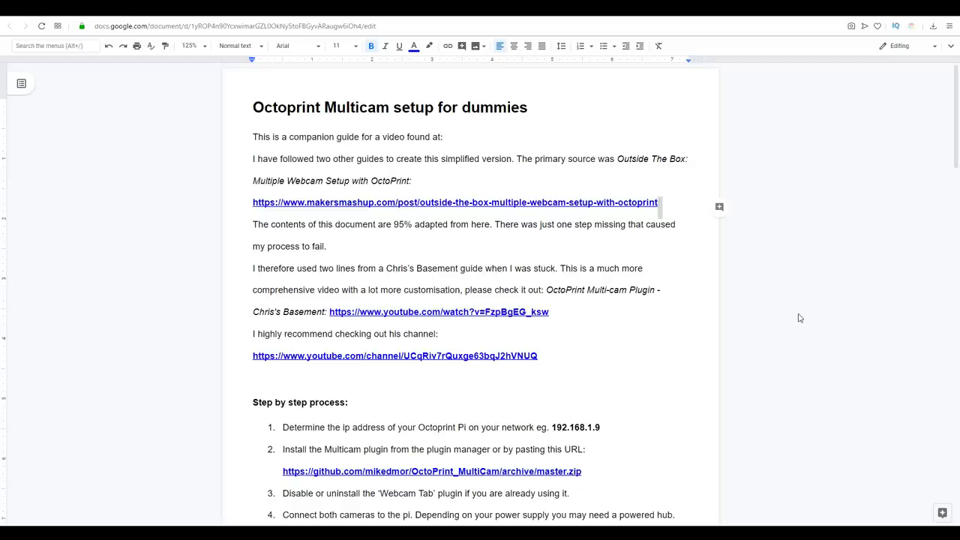
click(798, 318)
scroll(632, 311, down, 4)
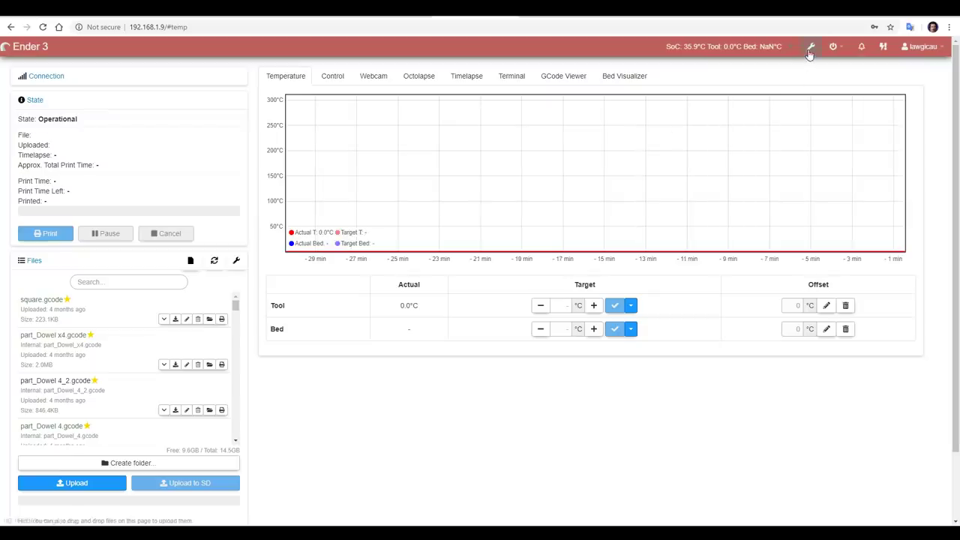
click(810, 48)
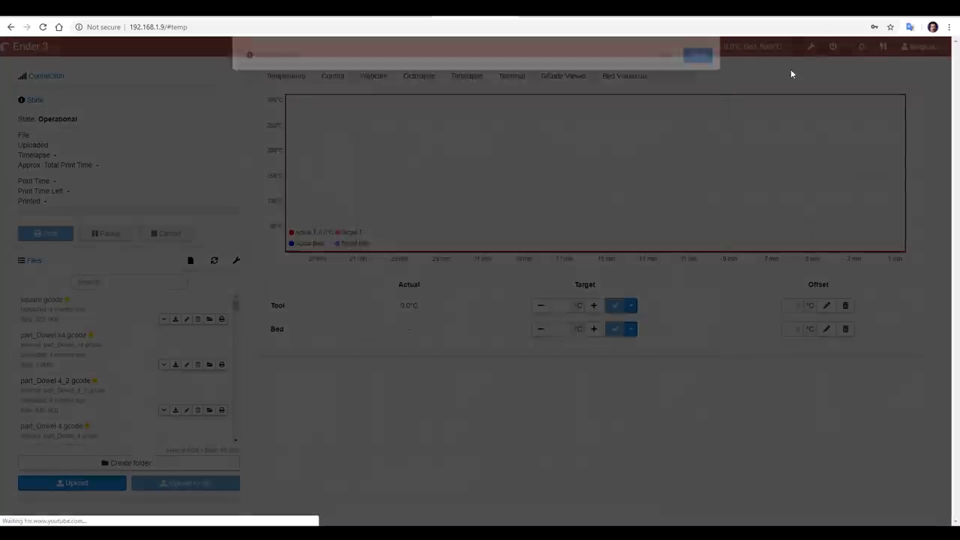
click(297, 348)
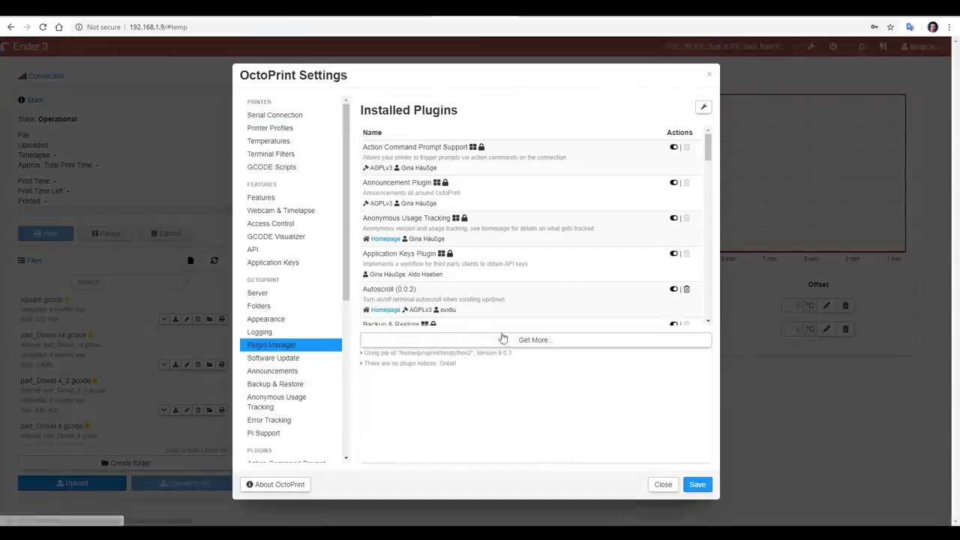
click(517, 342)
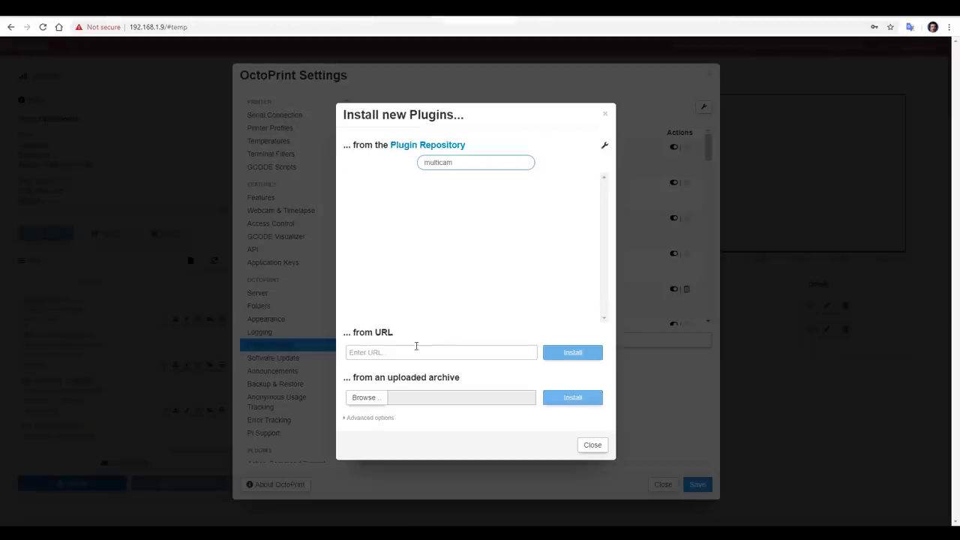
click(407, 351)
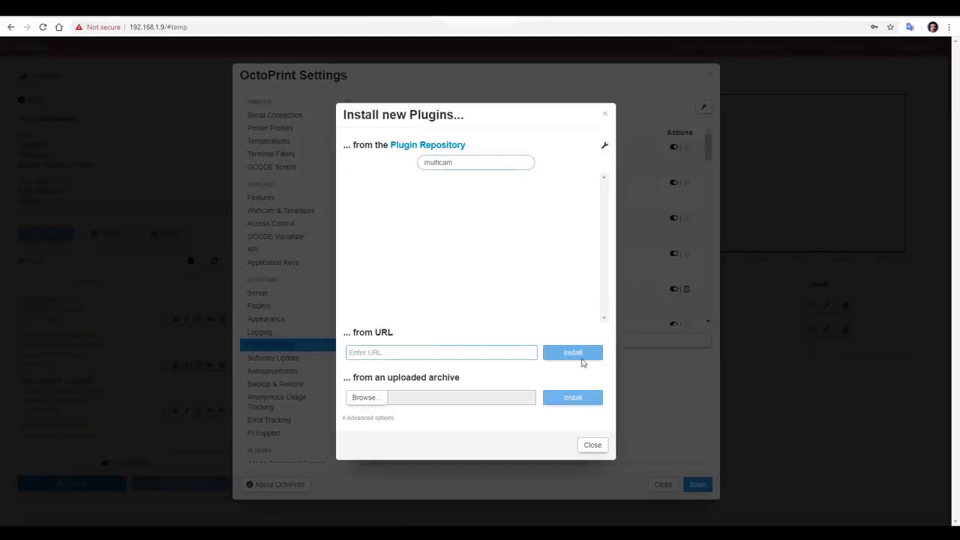
text(https://github.com/mikedmor/OctoPrint_MultiCam/archive/master.zip)
click(573, 352)
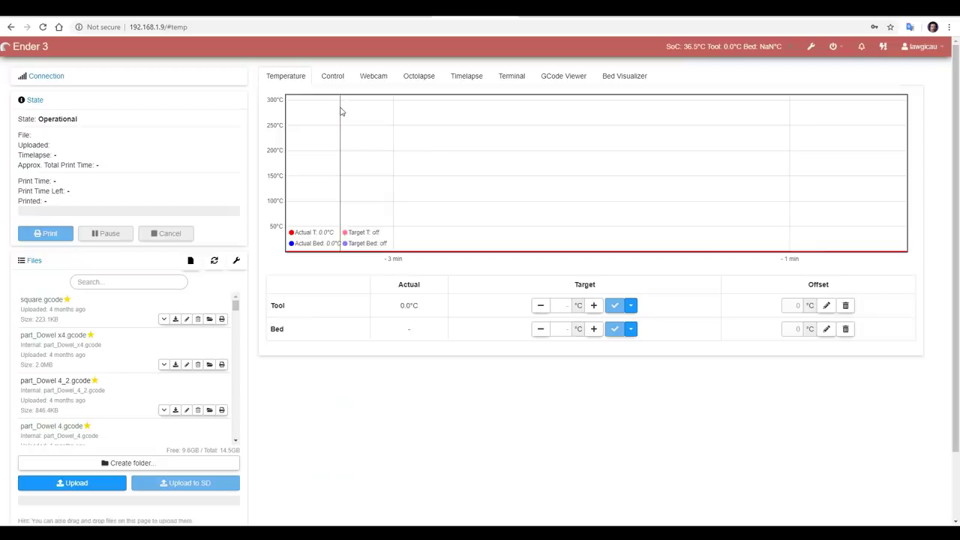
Disable the Webcam Tab plugin among the installed OctoPrint plugins and restart the server.
click(334, 77)
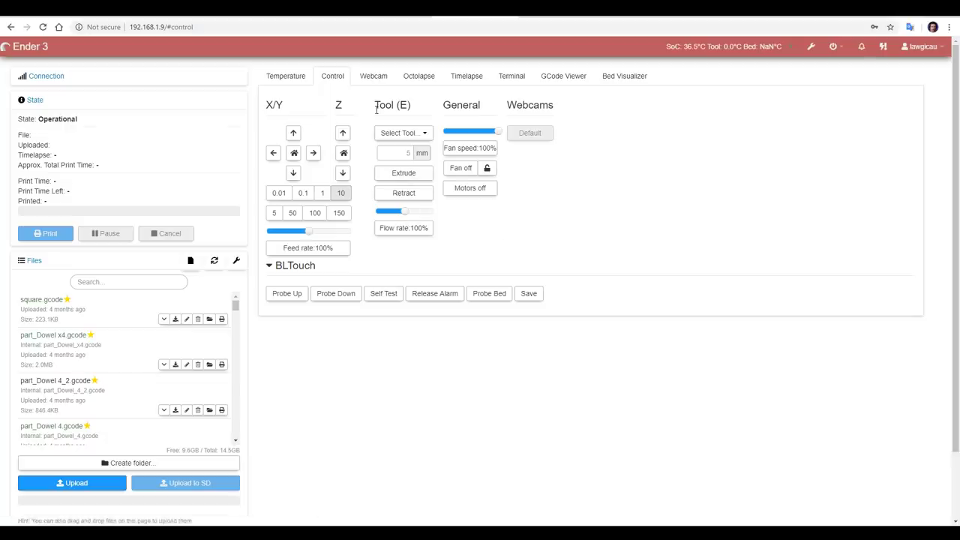
click(372, 78)
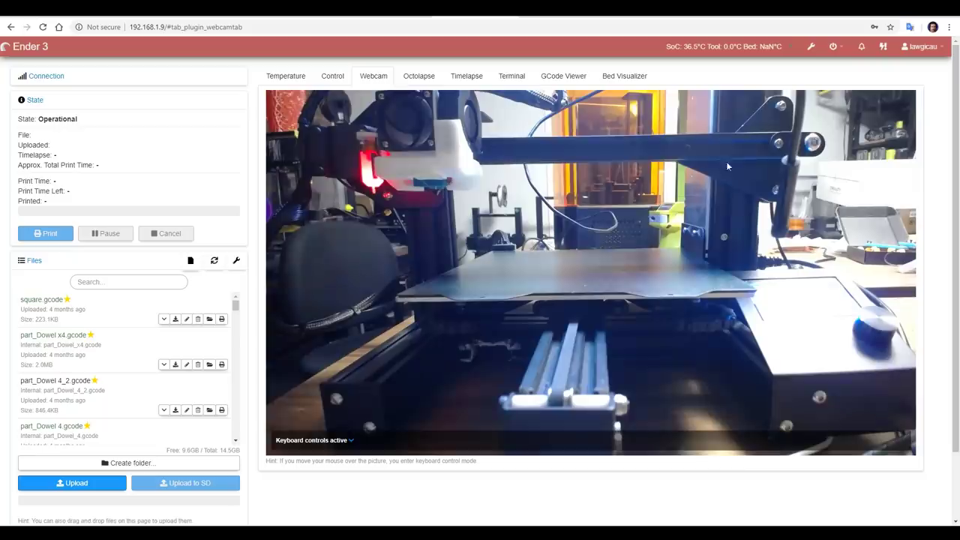
click(812, 47)
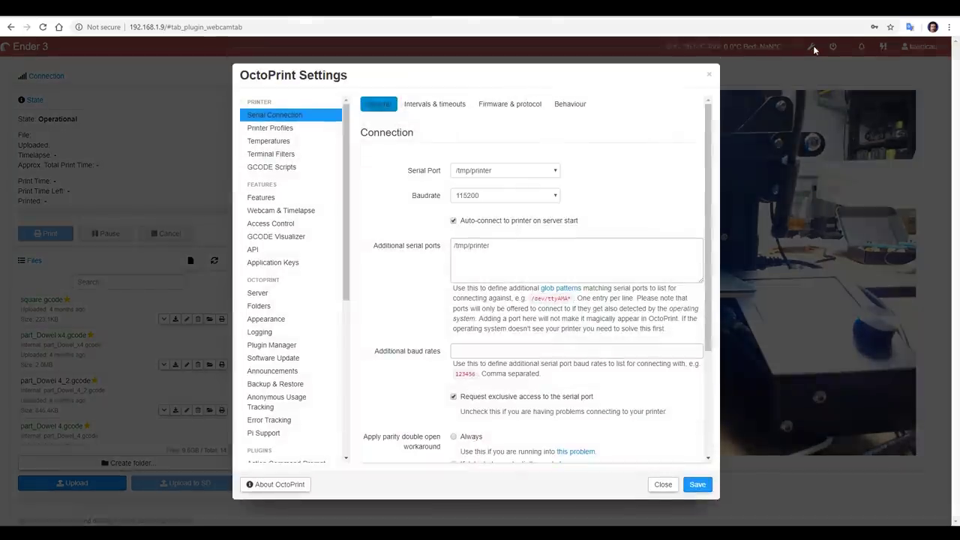
click(272, 344)
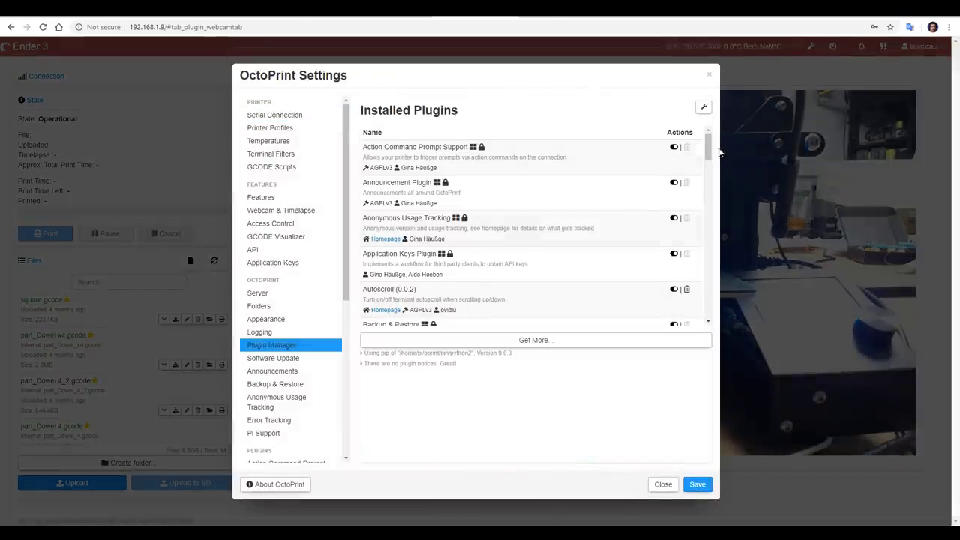
drag(709, 148, 701, 319)
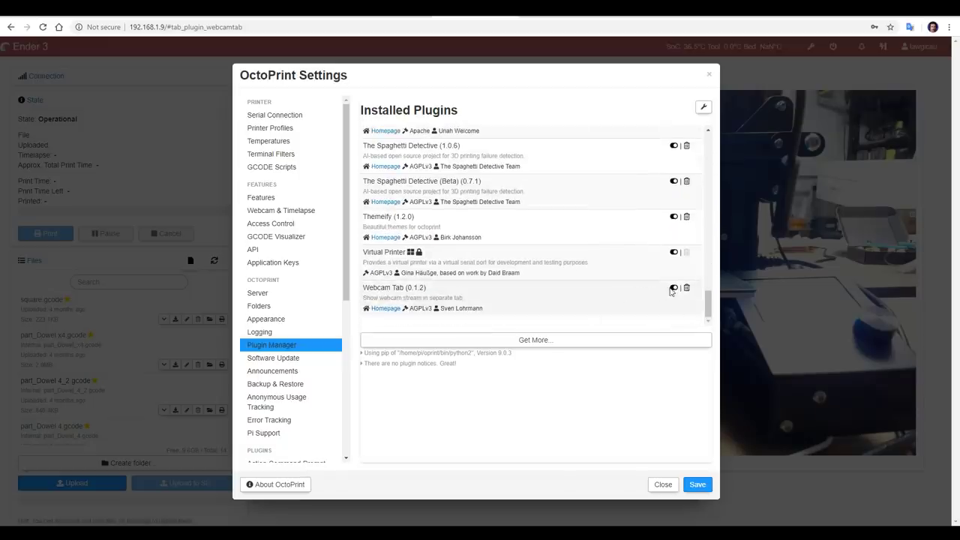
click(673, 289)
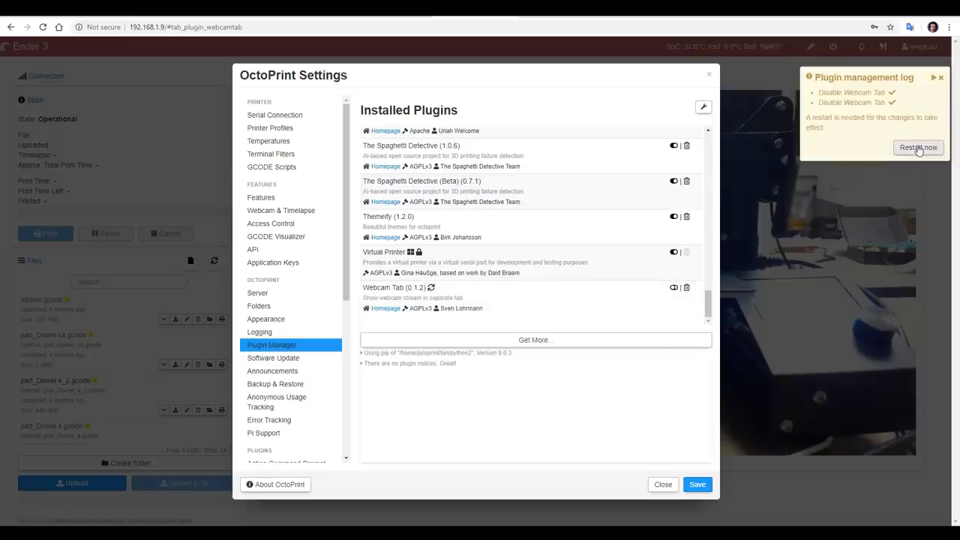
click(918, 148)
click(582, 337)
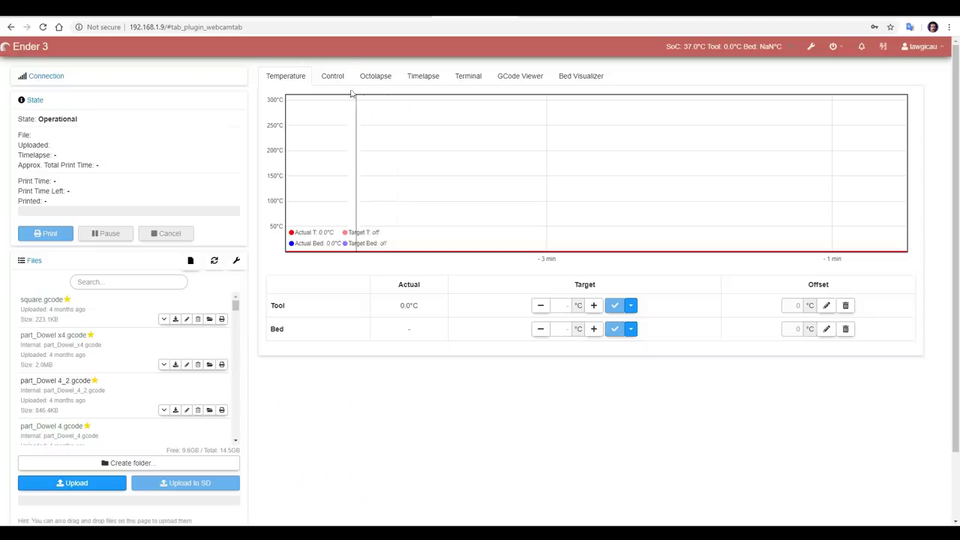
Add a second webcam profile in the MultiCam plugin settings and open its URL for editing.
click(336, 76)
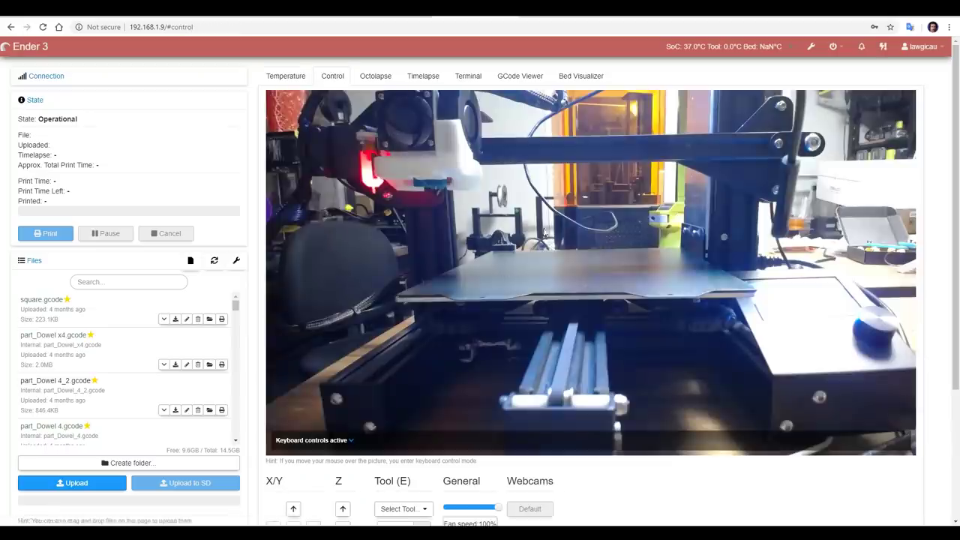
scroll(668, 289, down, 1)
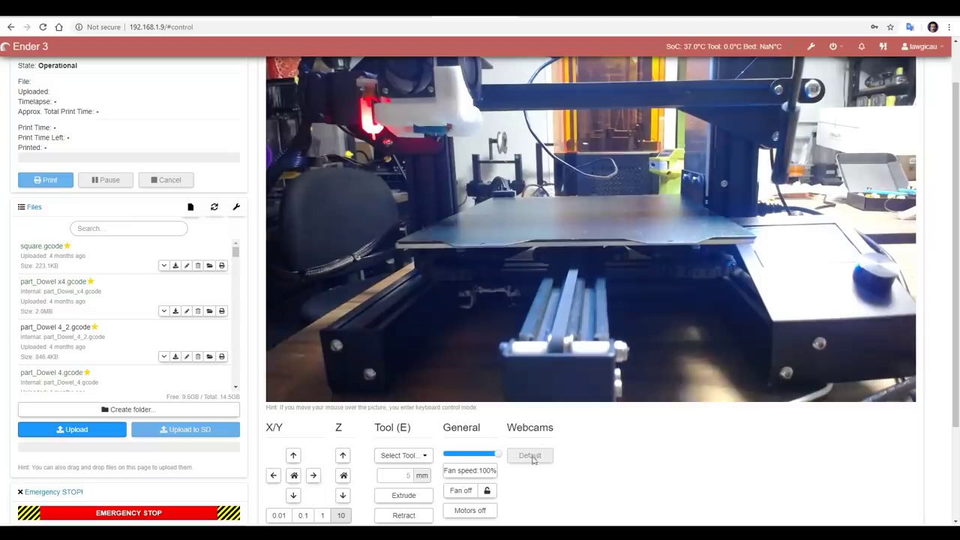
scroll(648, 466, up, 1)
click(810, 46)
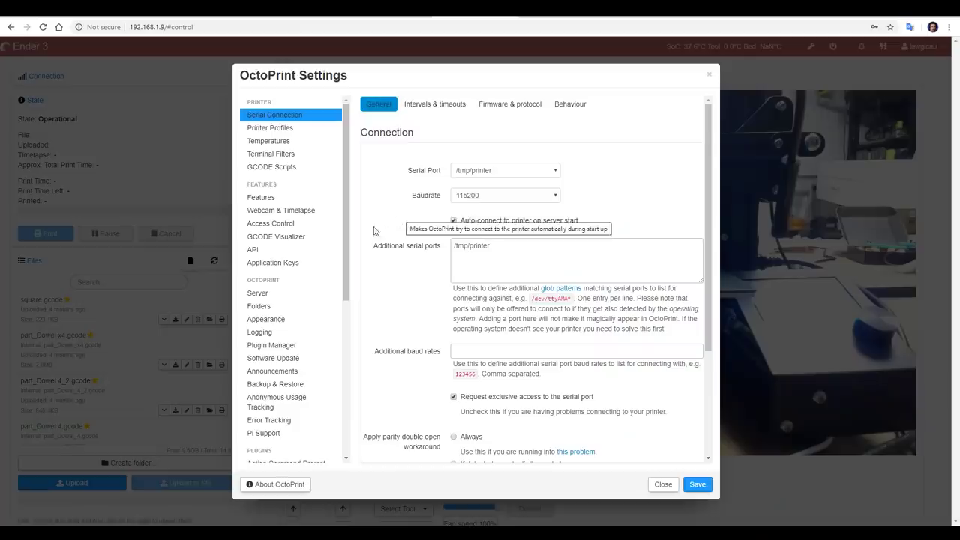
scroll(317, 278, down, 5)
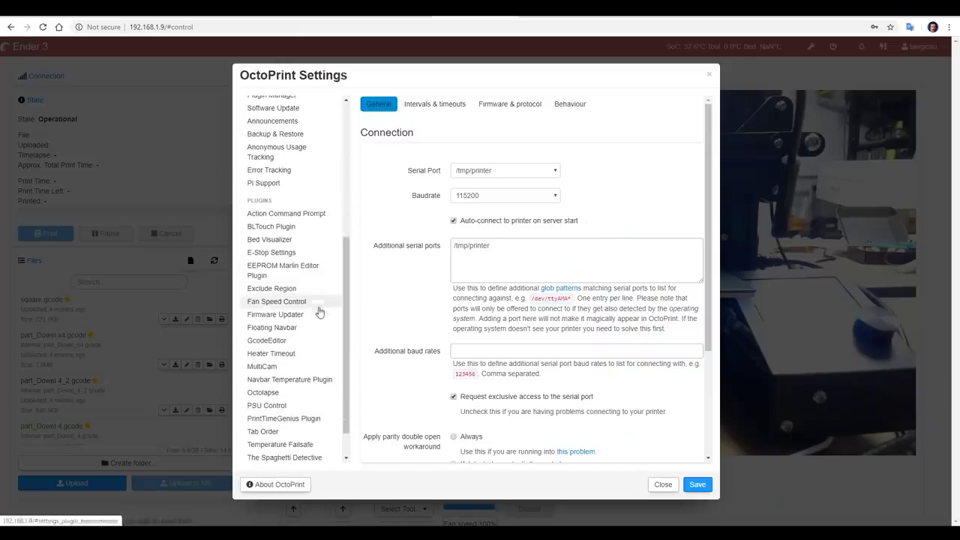
click(298, 366)
click(669, 171)
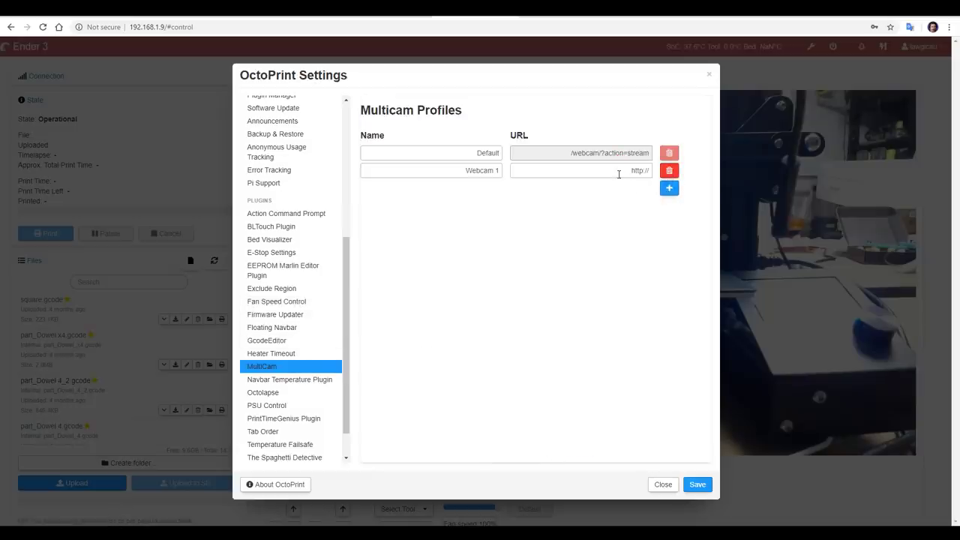
click(619, 173)
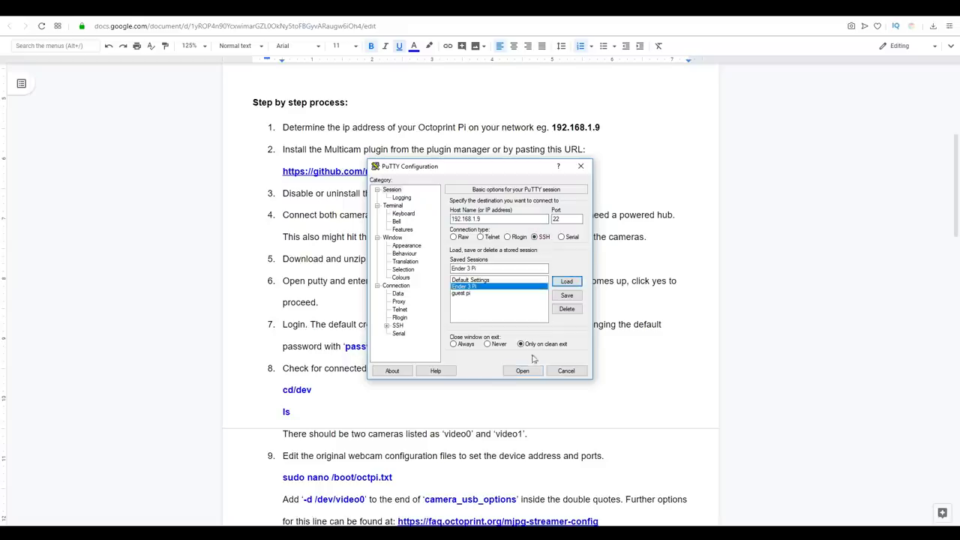
Switch to PuTTY, connect to 192.168.1.9 over SSH and log in as pi with the account password.
click(523, 371)
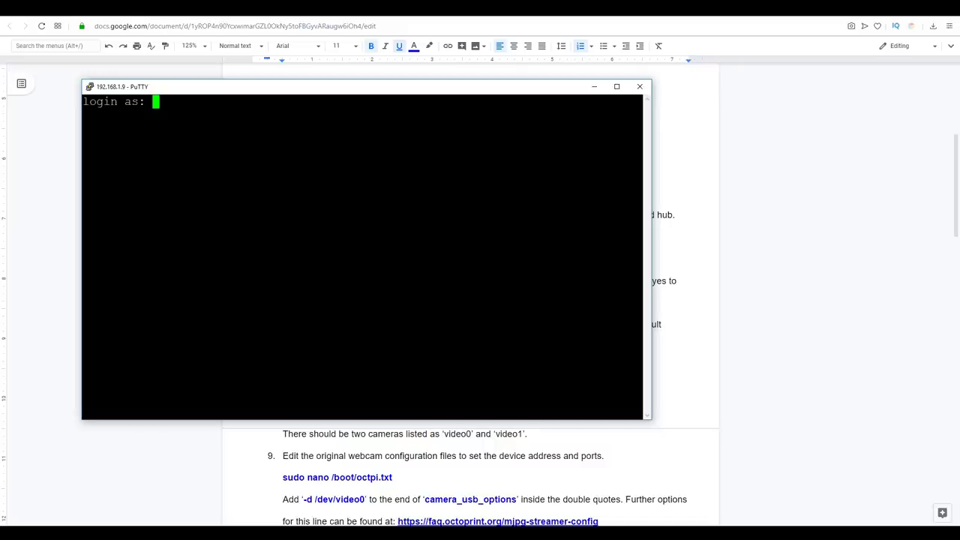
text(pi)
key(Return)
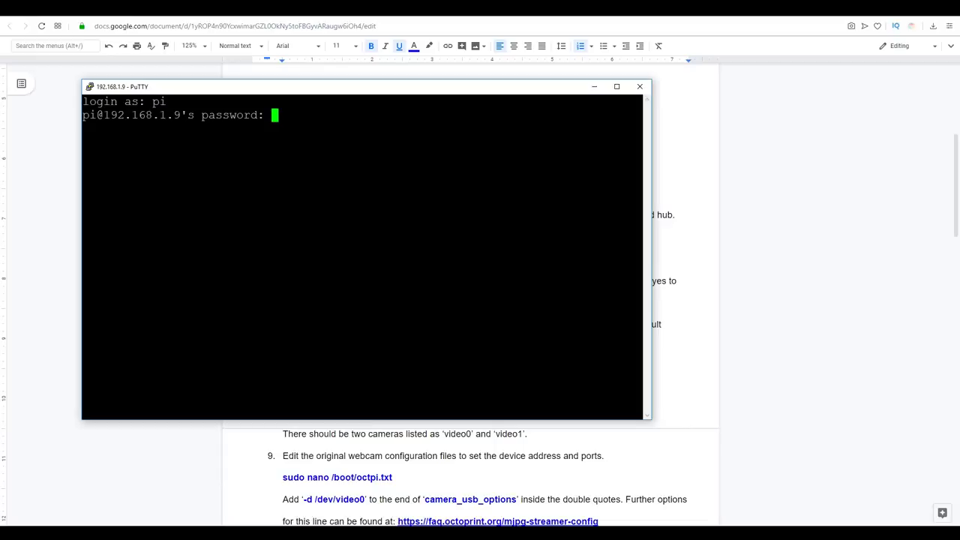
key(Return)
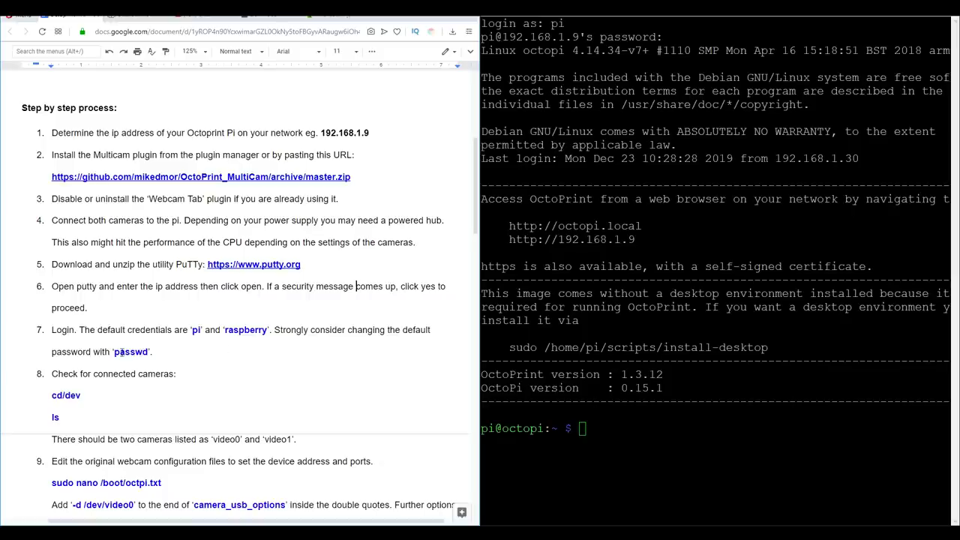
Go to the /dev directory on the Pi and list its contents to check for connected cameras.
scroll(147, 351, down, 3)
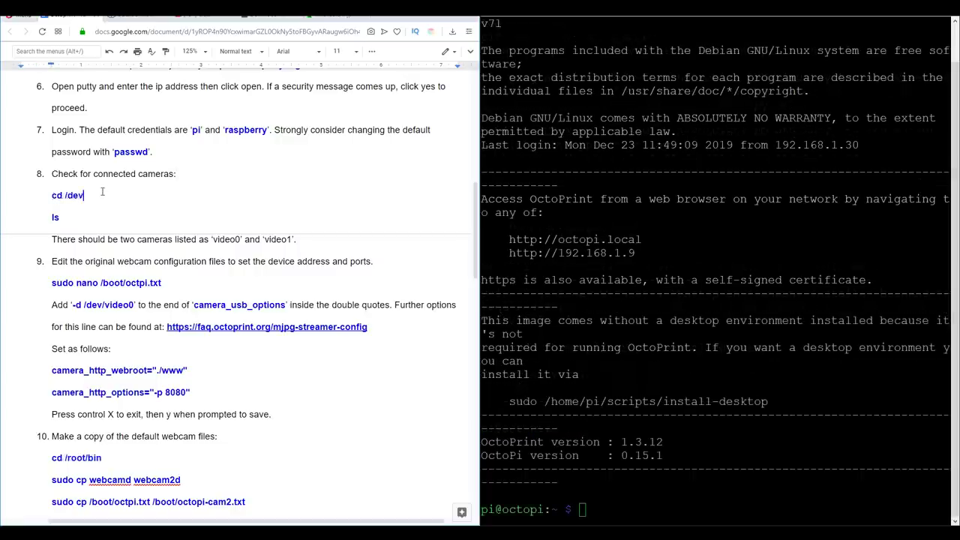
drag(84, 195, 54, 195)
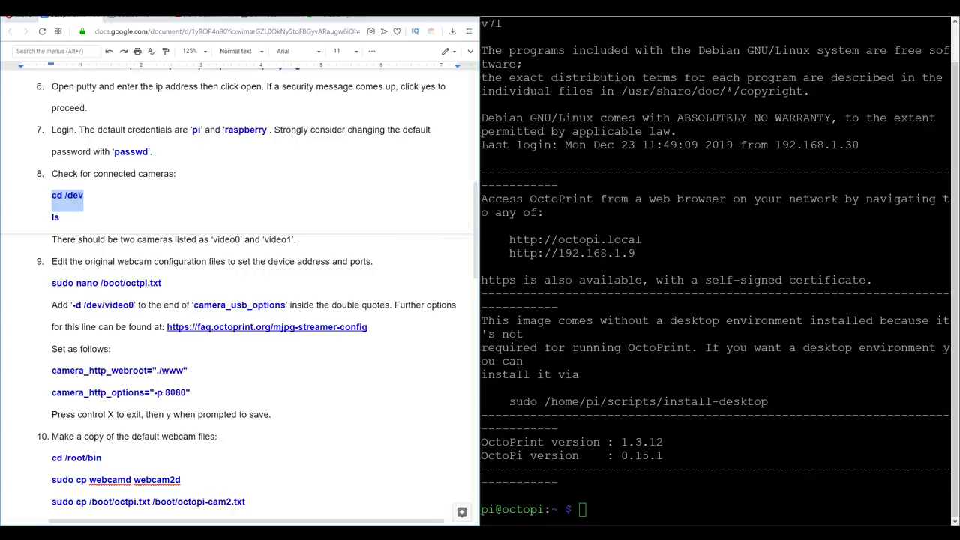
key(alt+Tab)
text(cd /dev)
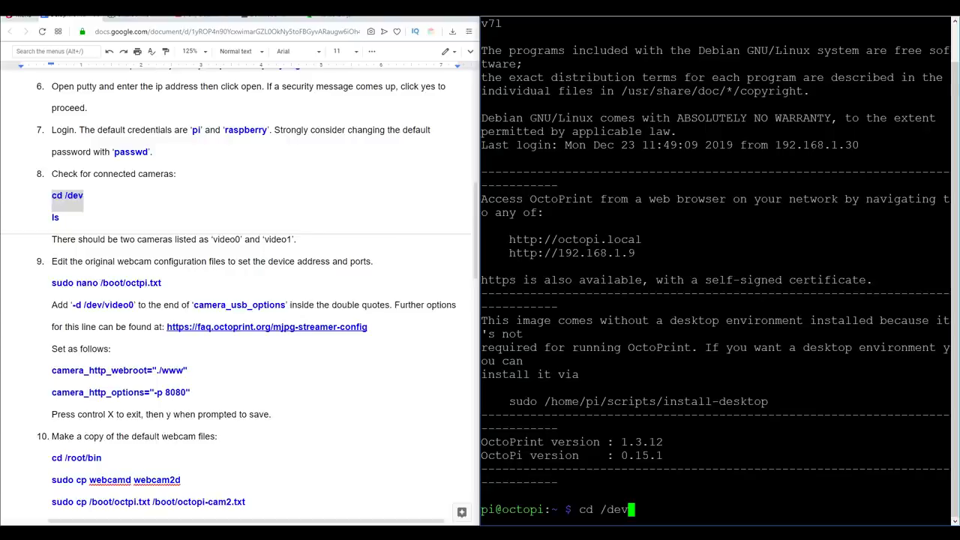
key(Return)
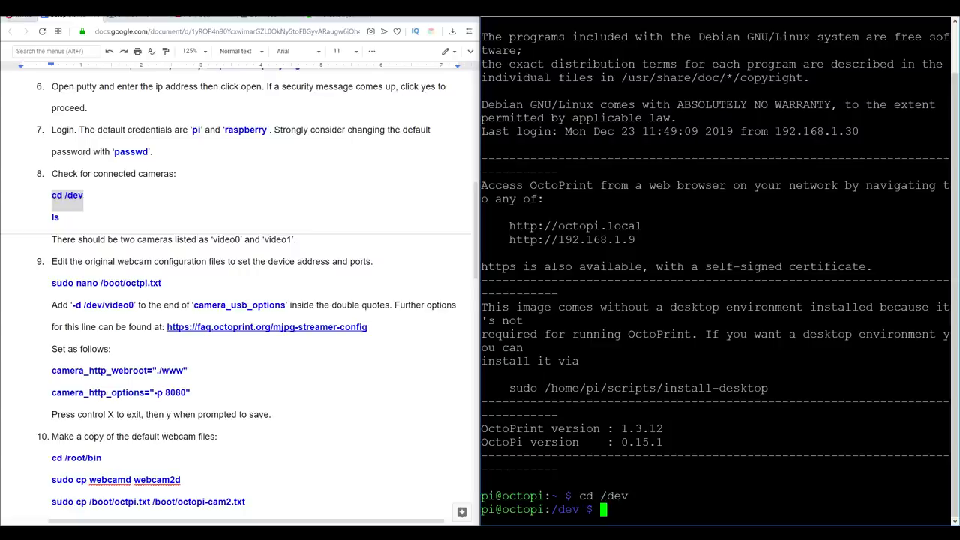
text(ls)
key(Return)
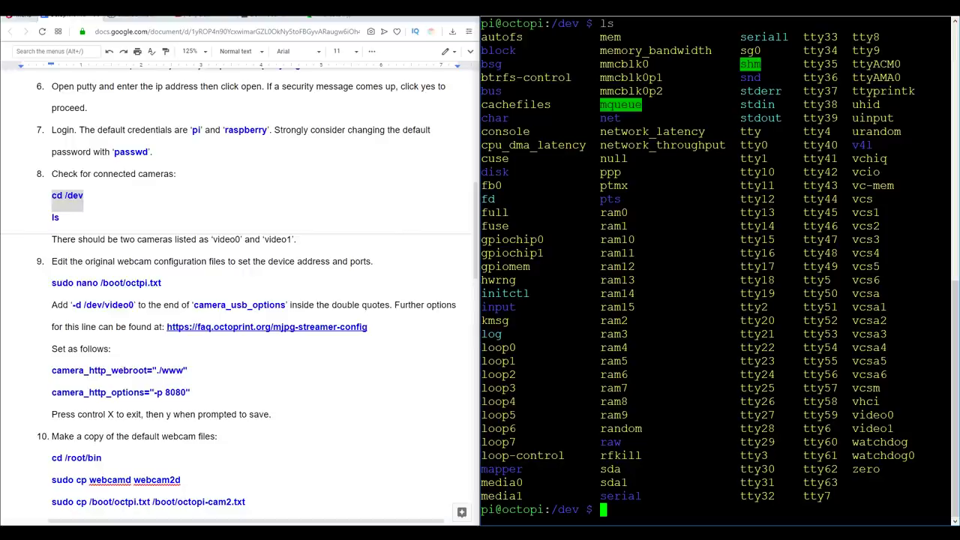
Open /boot/octopi.txt for editing with sudo nano, authorising with the account password.
scroll(380, 284, down, 1)
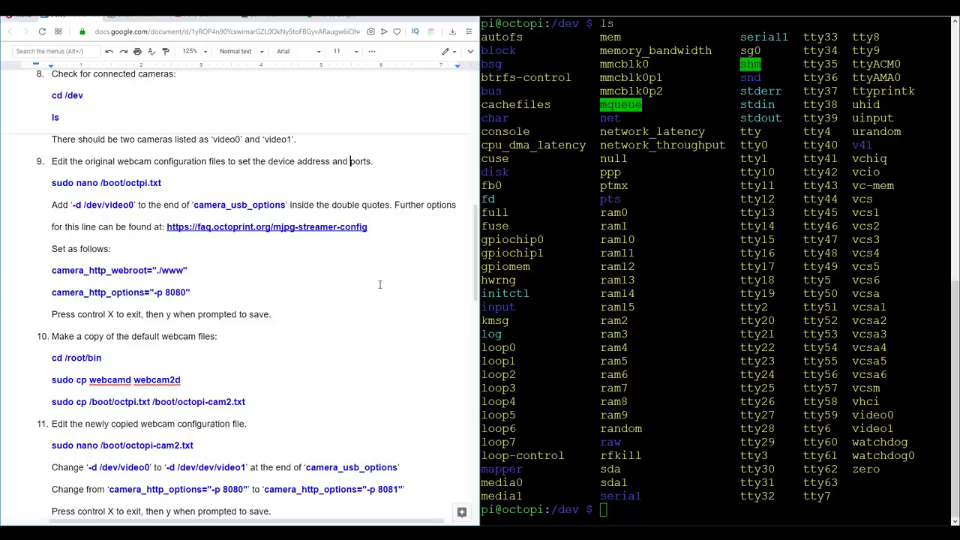
click(384, 321)
triple_click(184, 183)
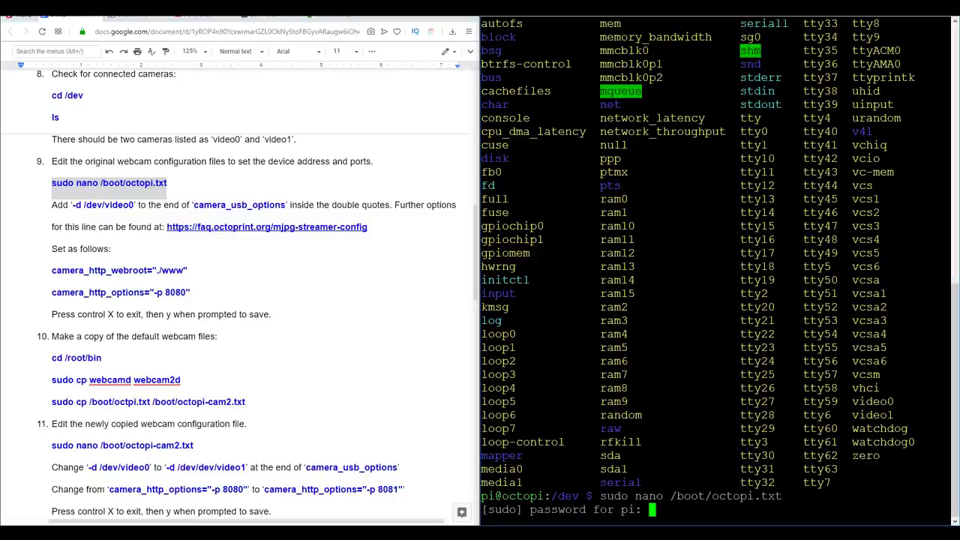
key(Return)
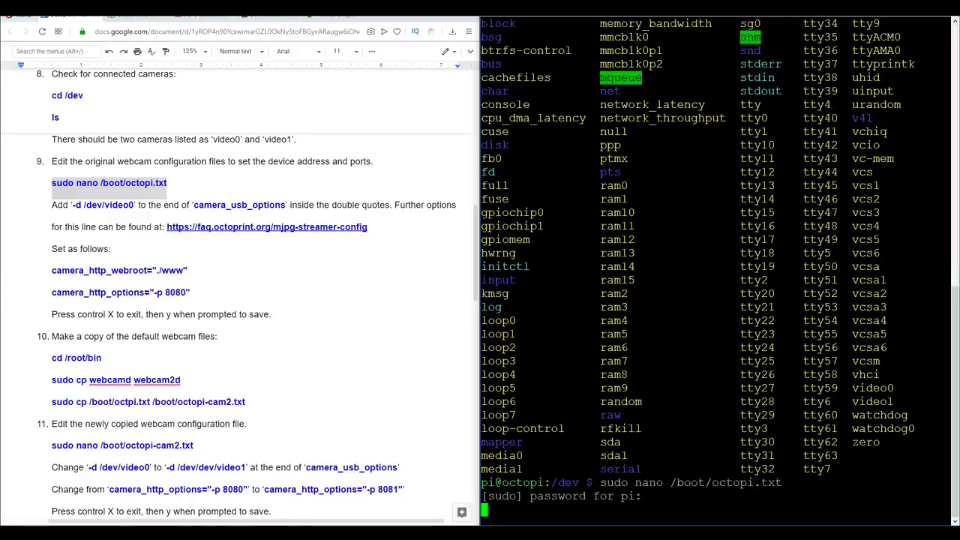
Copy -d /dev/video0 from the guide and append it inside the quotes of camera_usb_options in octopi.txt.
click(100, 229)
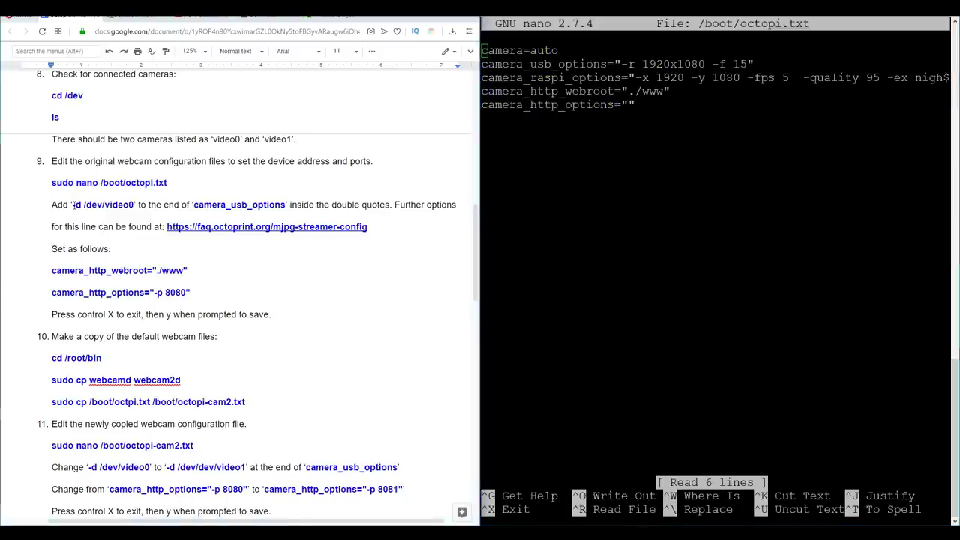
drag(72, 205, 135, 201)
key(ctrl+c)
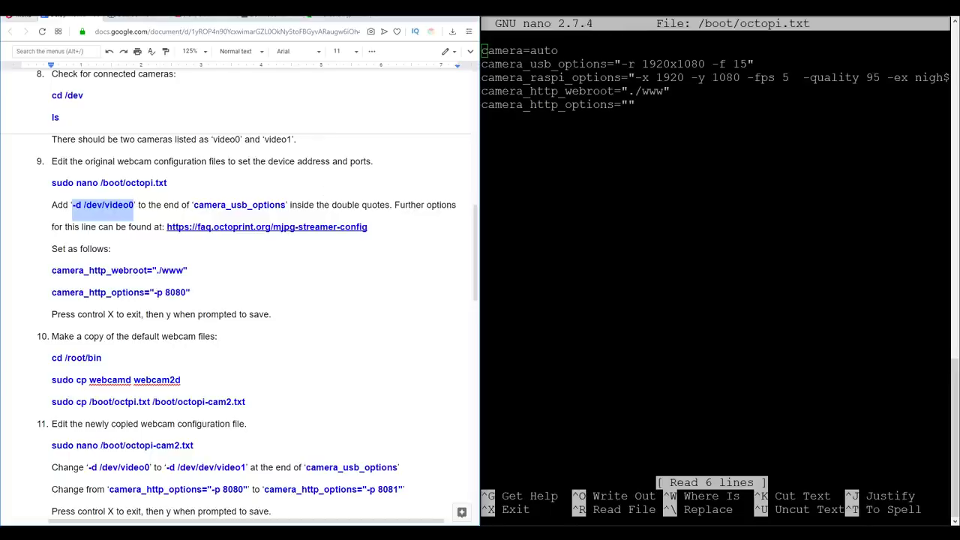
key(alt+Tab)
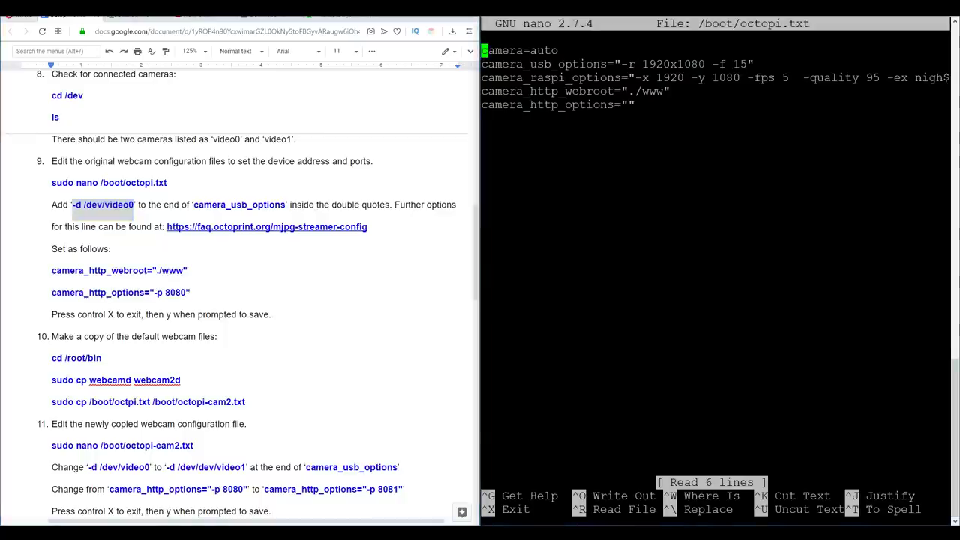
key(Down)
key(Right)
key(Right)
key(Right)
key(Right)
key(Right)
key(Right)
key(Right)
key(Right)
key(Right)
key(Right)
key(Right)
key(Right)
key(Right)
key(Right)
key(Right)
key(Right)
key(Right)
key(Right)
key(Right)
key(Right)
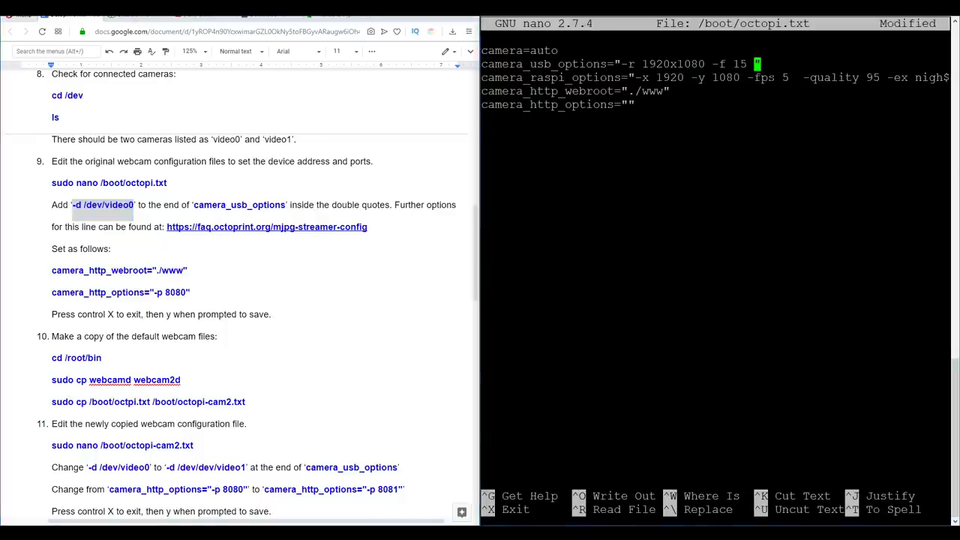
key(shift+Insert)
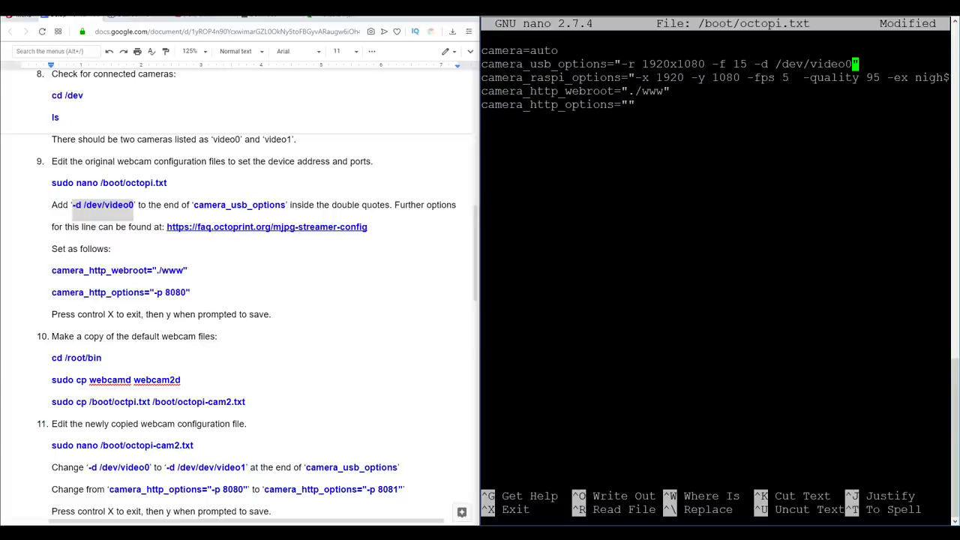
Copy -p 8080 from the guide into the empty quotes of camera_http_options in octopi.txt, and save and close the file.
drag(620, 64, 743, 64)
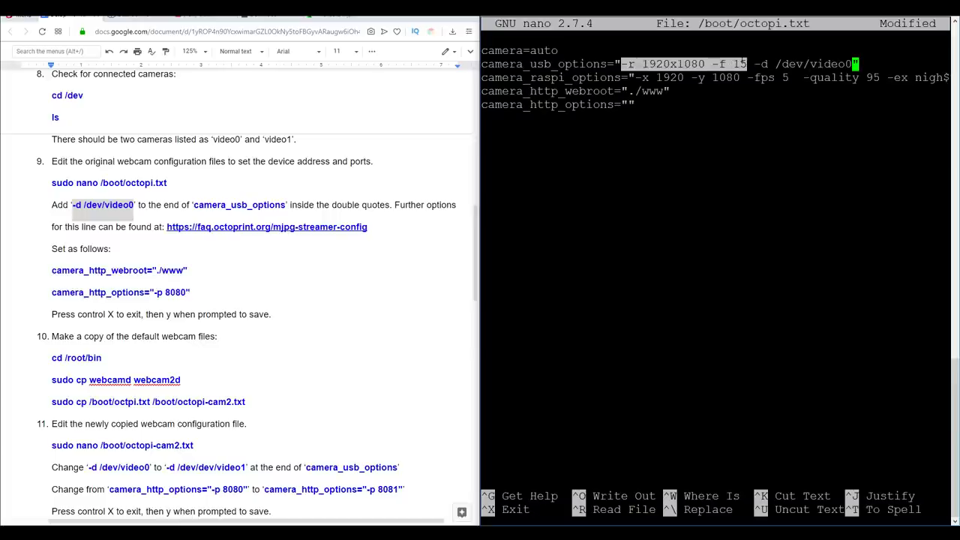
click(329, 247)
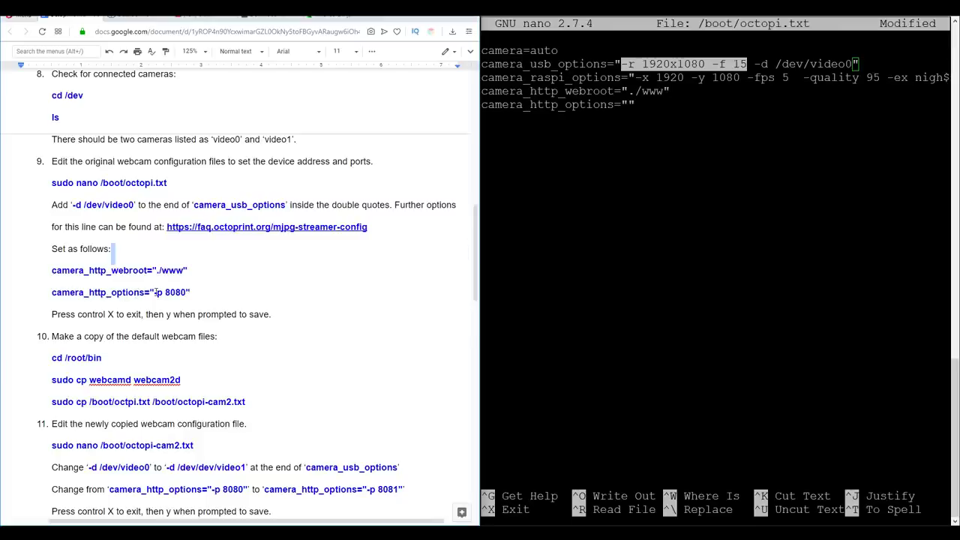
drag(155, 294, 184, 290)
key(ctrl+c)
key(alt+Tab)
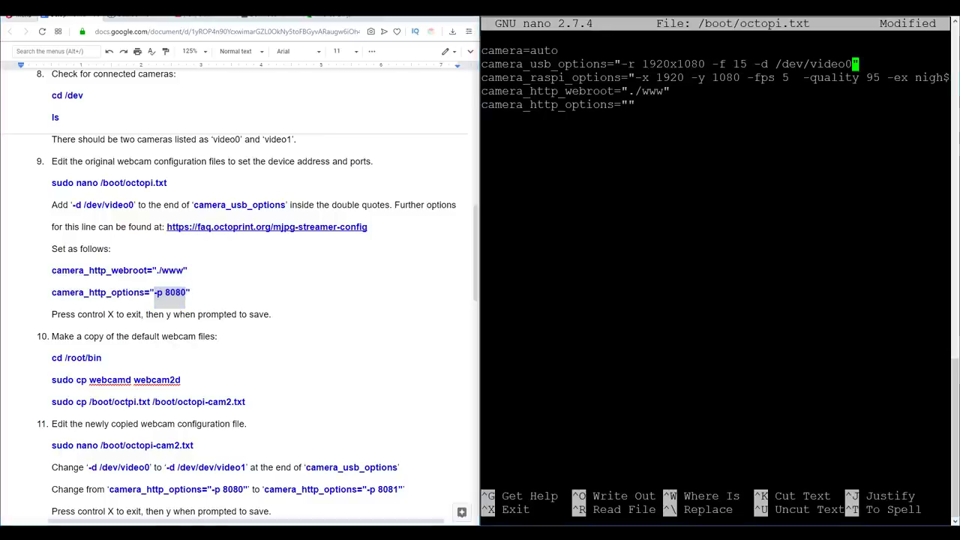
key(Down)
key(Down)
key(Down)
key(shift+Insert)
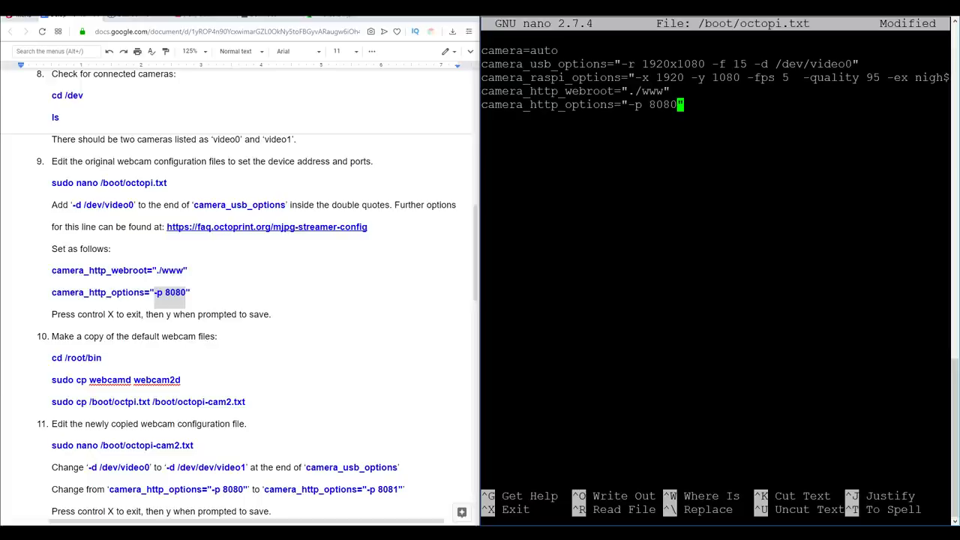
key(ctrl+x)
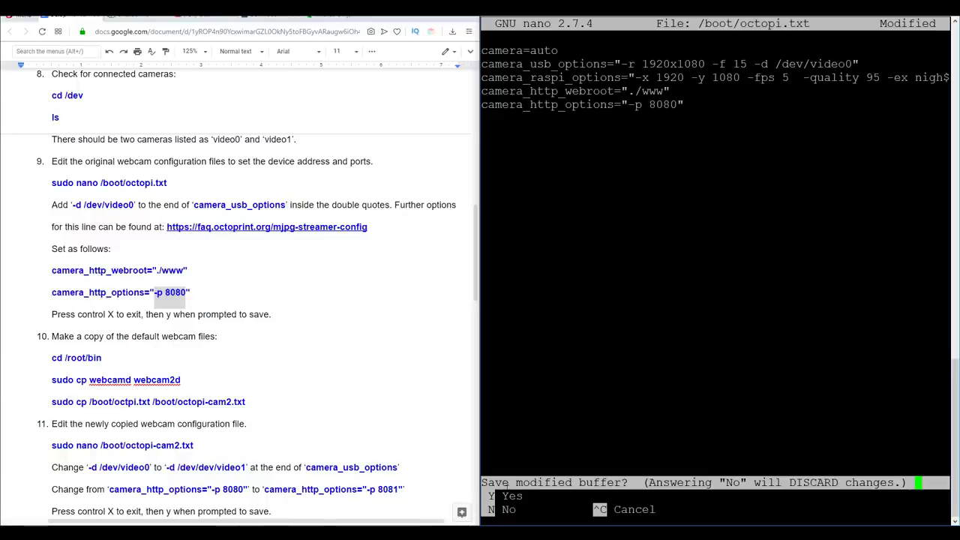
key(y)
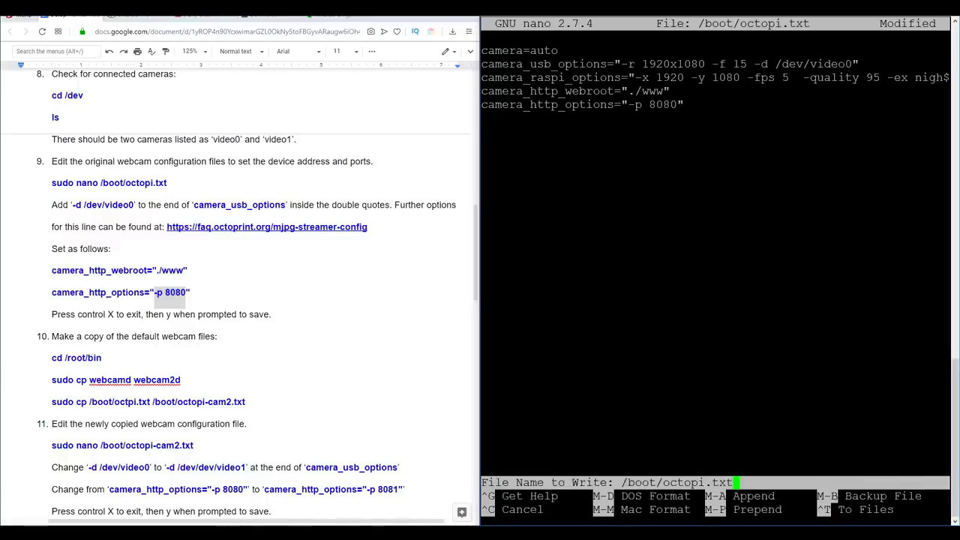
key(Return)
Go to /root/bin and use sudo to copy webcamd to webcam2d and /boot/octopi.txt to /boot/octopi-cam2.txt.
click(338, 314)
scroll(338, 227, down, 3)
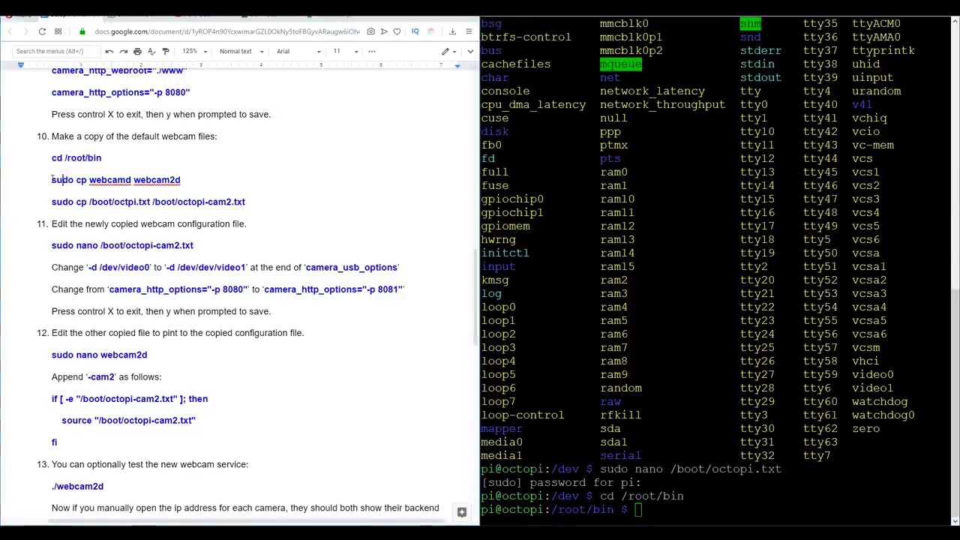
key(shift+Insert)
key(Return)
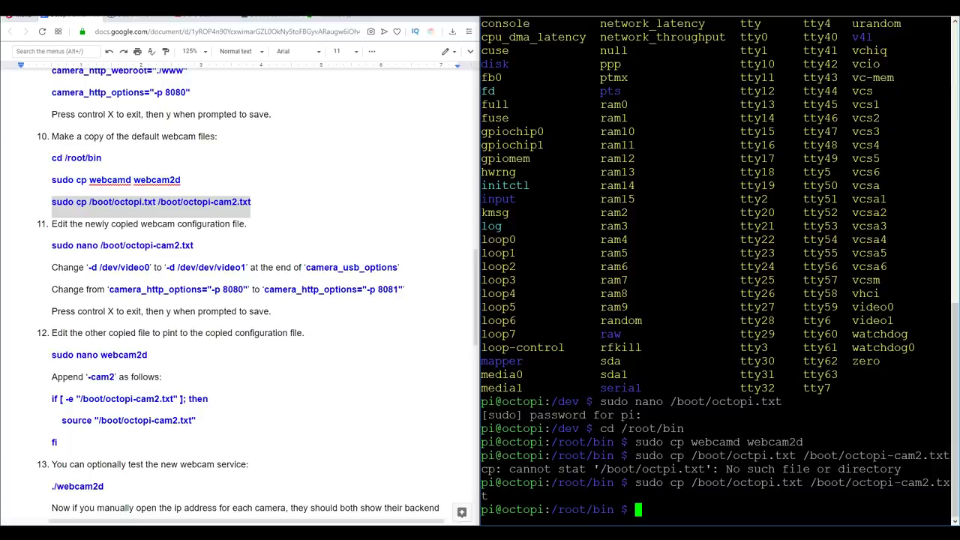
Open /boot/octopi-cam2.txt with sudo nano and change the device at the end of camera_usb_options to /dev/video1.
scroll(257, 255, down, 2)
click(257, 255)
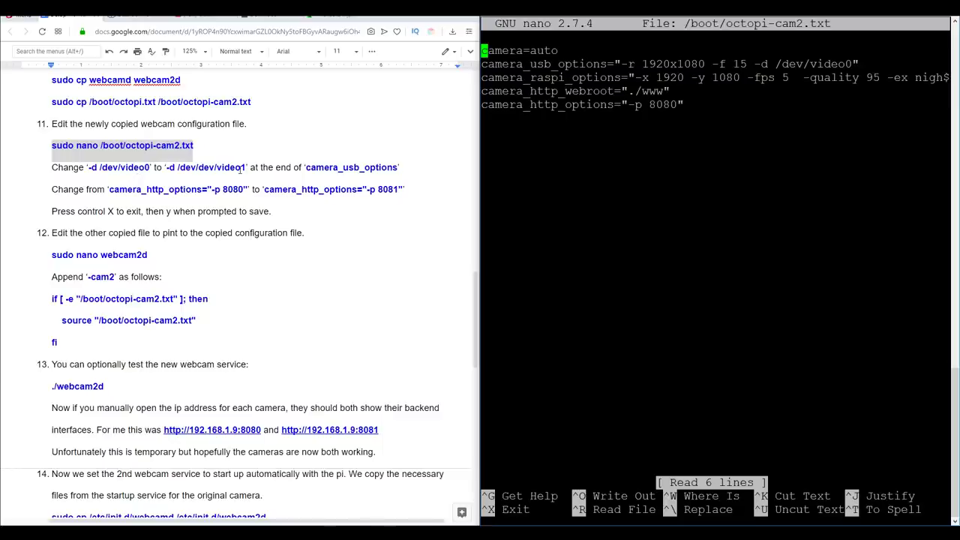
key(Down)
key(ctrl+Right)
key(ctrl+Right)
key(ctrl+Right)
key(ctrl+Right)
key(ctrl+Right)
key(ctrl+Right)
key(ctrl+Right)
key(ctrl+Right)
key(ctrl+Right)
key(ctrl+Right)
key(BackSpace)
text(1)
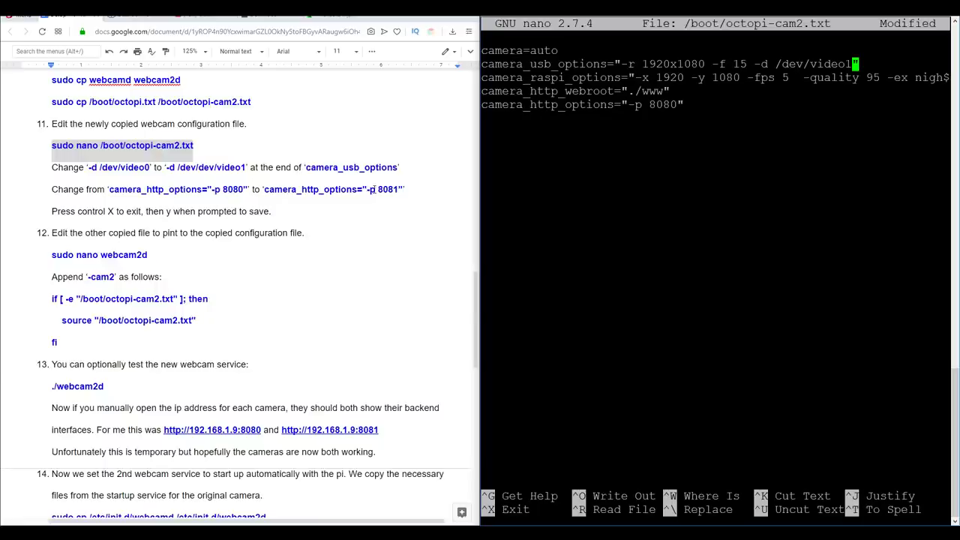
Change the port in camera_http_options of octopi-cam2.txt to 8081.
key(Down)
key(Down)
key(Down)
key(Left)
key(Left)
key(Delete)
text(1)
Set the resolution in camera_usb_options to 640x480, and save and close octopi-cam2.txt.
key(Up)
key(Up)
key(Up)
key(Left)
key(Left)
key(Left)
key(Left)
key(Left)
key(Delete)
key(Delete)
key(Delete)
key(Delete)
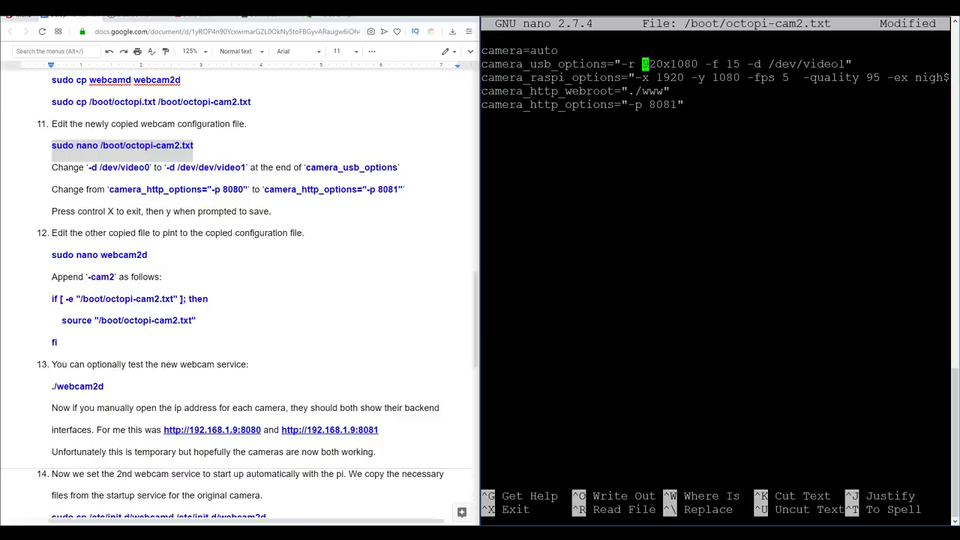
text(640)
key(Right)
key(Delete)
key(Delete)
text(4)
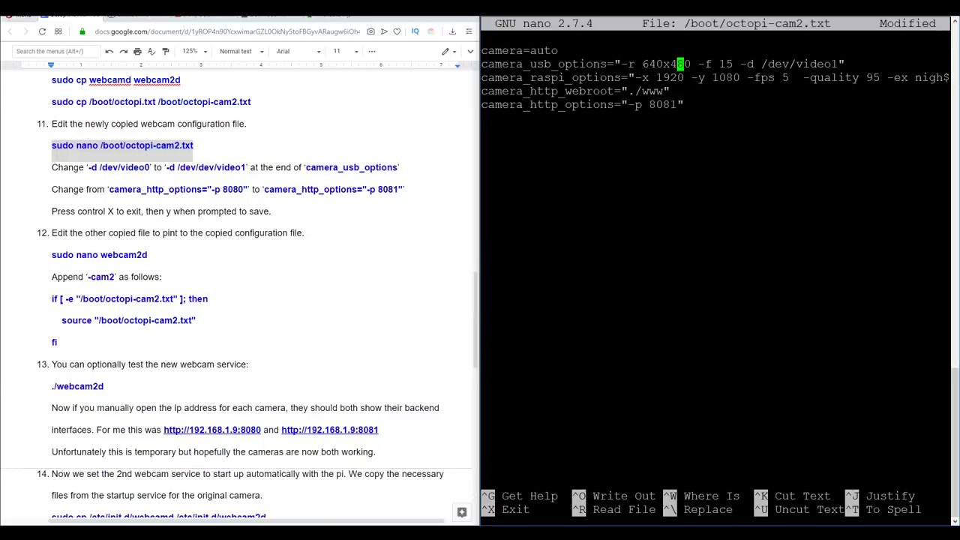
key(ctrl+x)
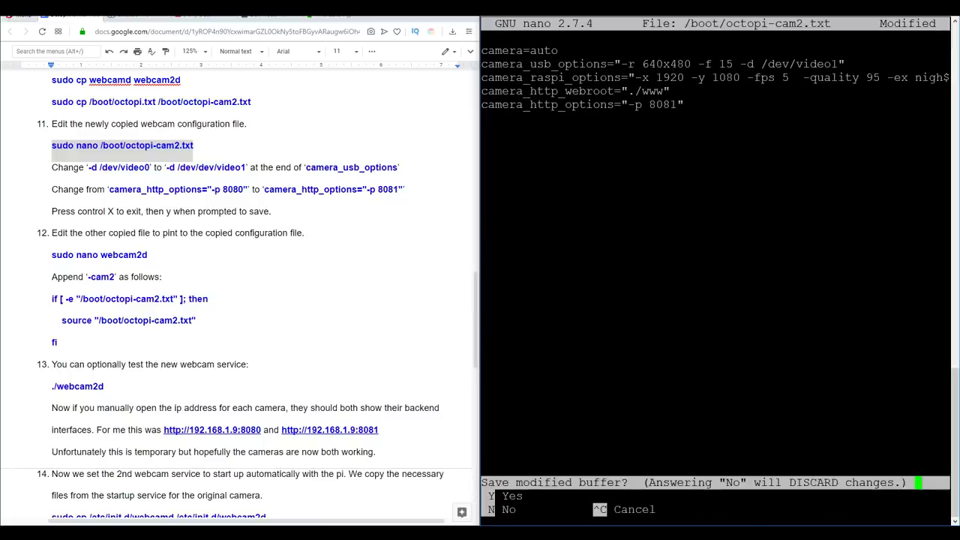
key(y)
key(Return)
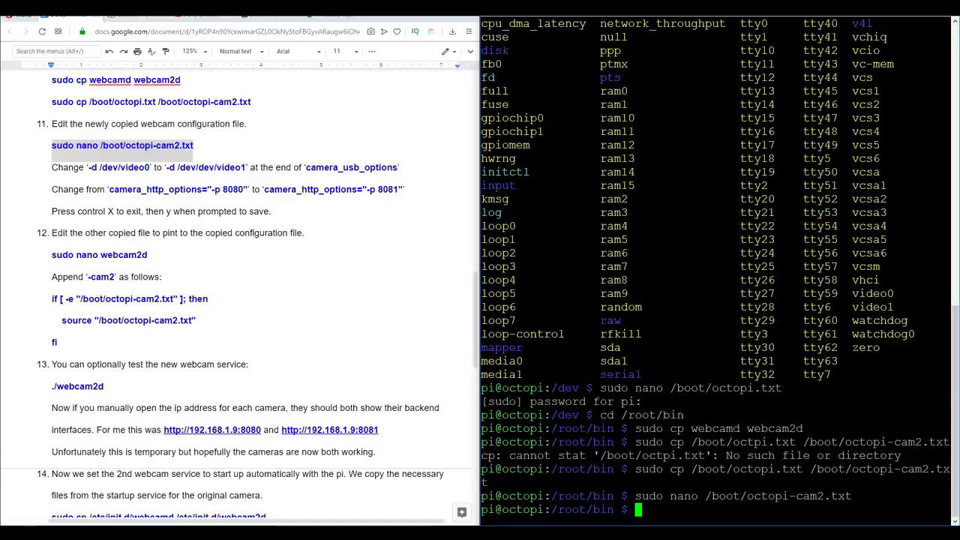
Correct "pint" to "point" in item 12 of the guide, and open webcam2d for editing with sudo nano.
click(309, 232)
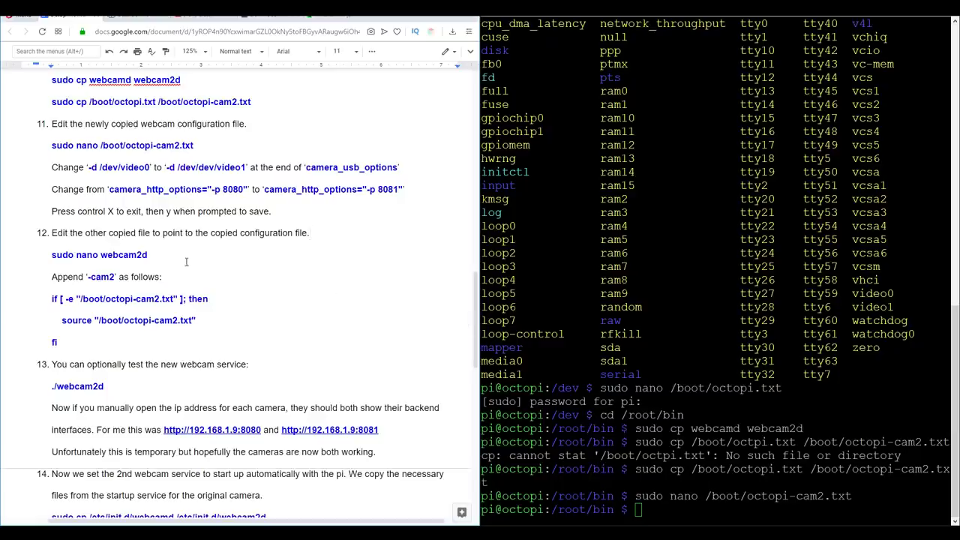
drag(186, 260, 51, 255)
key(ctrl+c)
right_click(712, 509)
key(Return)
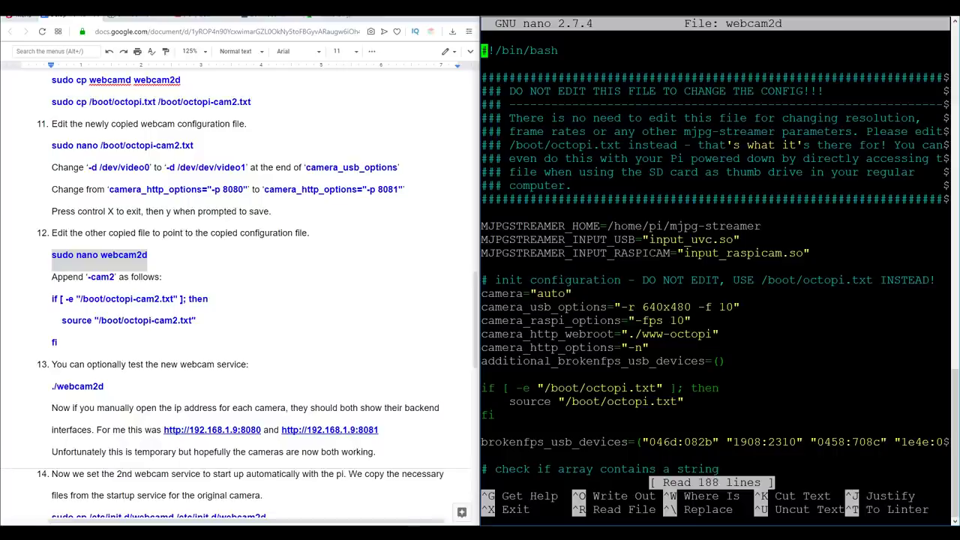
Append -cam2 to the octopi file name in the if condition so it reads /boot/octopi-cam2.txt.
key(Down)
key(Down)
key(Down)
key(Down)
key(Down)
key(Down)
key(Down)
key(Down)
key(Down)
key(Down)
key(Down)
key(Down)
key(Down)
key(Down)
key(Down)
key(Down)
key(Down)
key(Down)
key(Down)
key(Down)
key(Down)
key(Right)
key(Right)
key(Right)
key(Right)
key(Right)
key(Right)
key(Right)
key(Right)
key(Right)
key(Right)
key(Right)
key(Right)
key(Right)
key(Right)
key(Right)
key(Right)
key(Right)
key(Right)
key(Right)
key(Right)
text(-cam2)
Change the source line's path to /boot/octopi-cam2.txt, and save and close webcam2d.
key(Down)
key(Left)
key(Left)
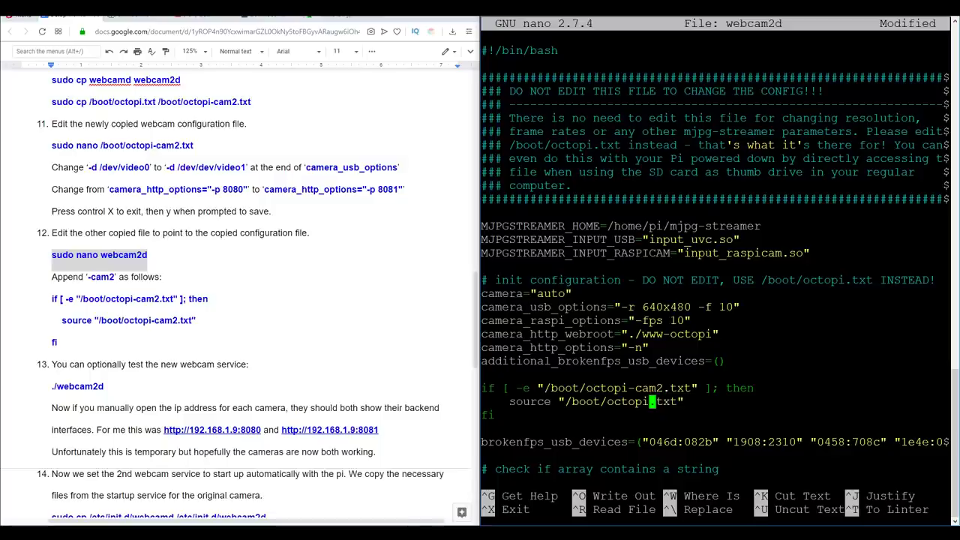
text(-cam2)
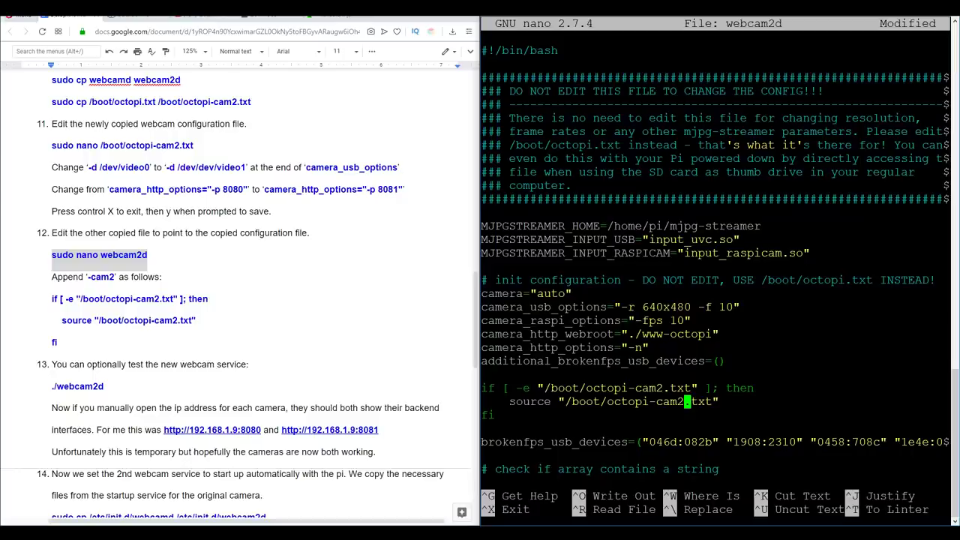
key(ctrl+x)
key(y)
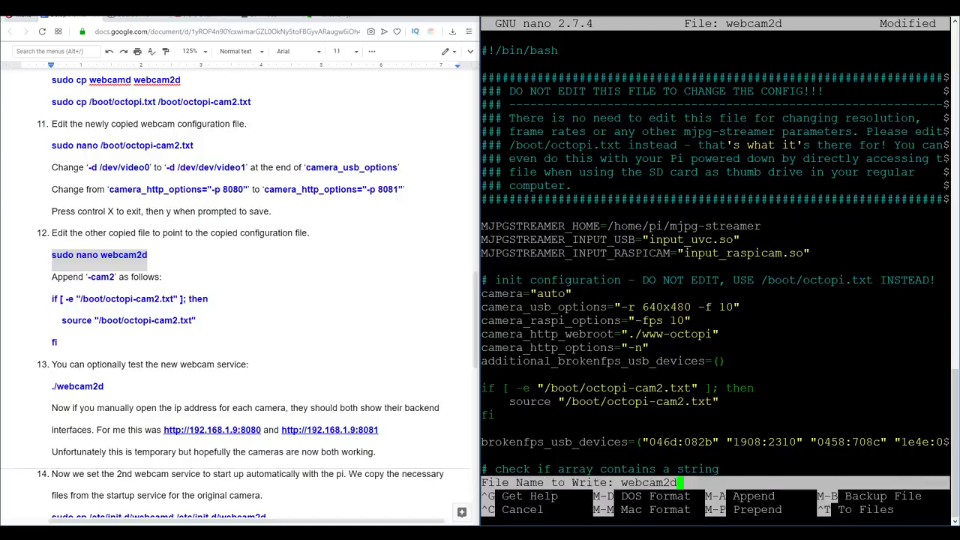
key(Return)
Run ./webcam2d from the guide to test the second webcam service, and review its startup output.
scroll(383, 338, down, 3)
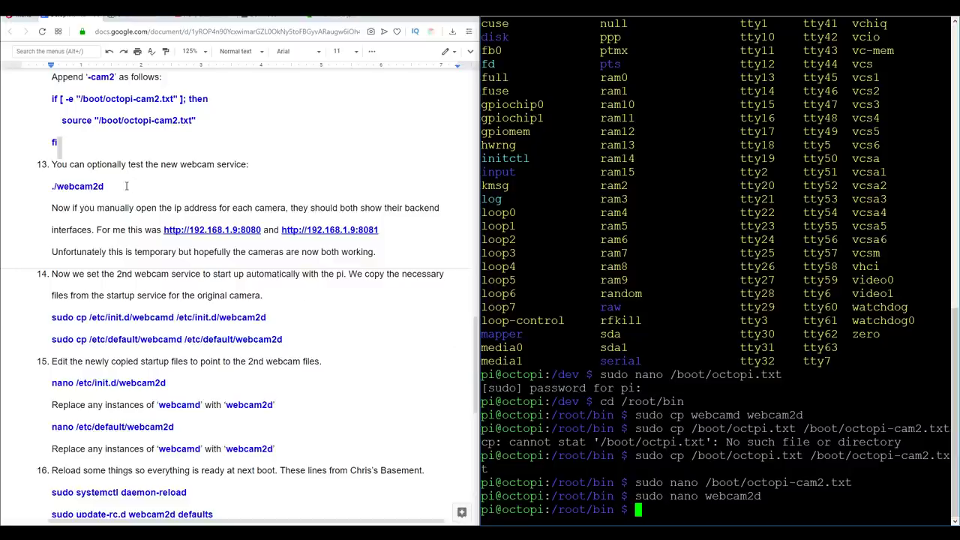
drag(112, 186, 54, 188)
key(ctrl+c)
right_click(570, 420)
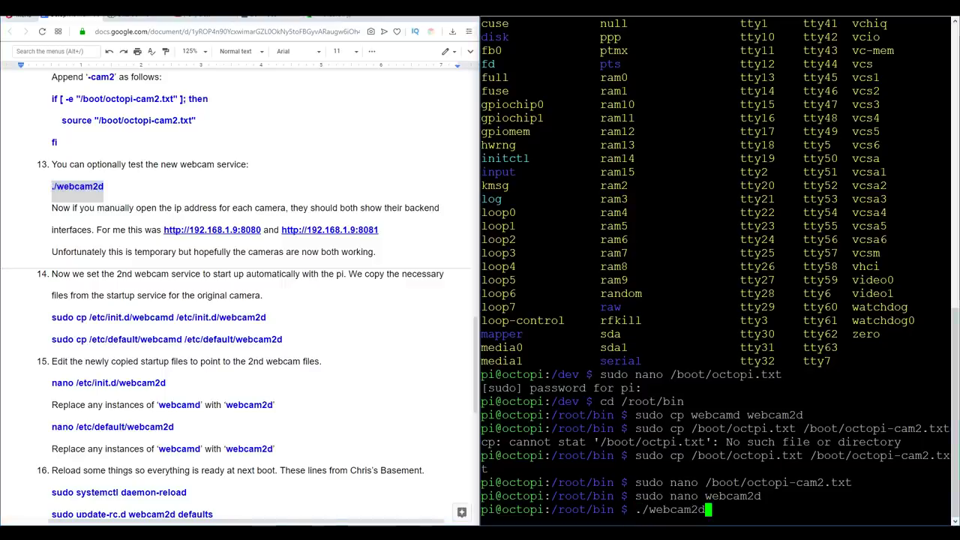
key(Return)
scroll(720, 270, up, 20)
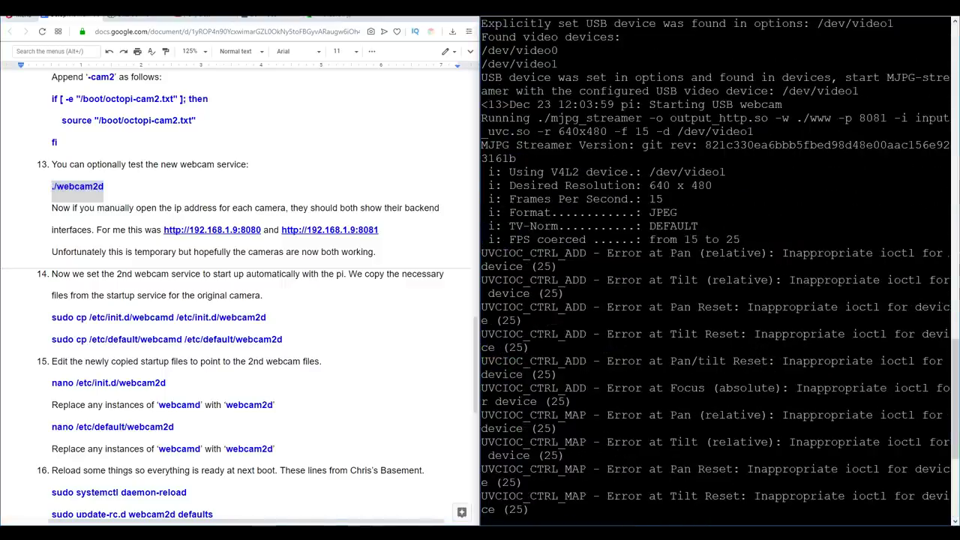
scroll(720, 270, down, 3)
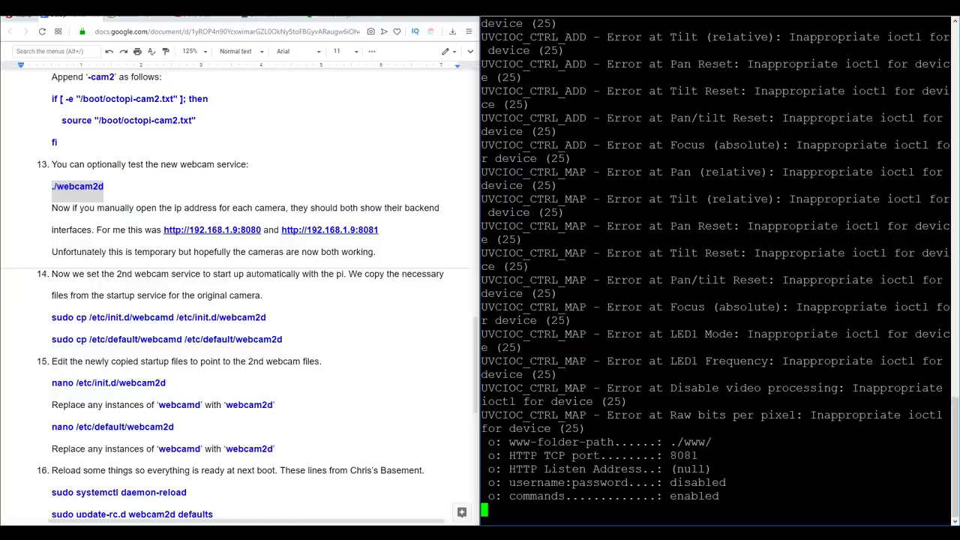
click(426, 244)
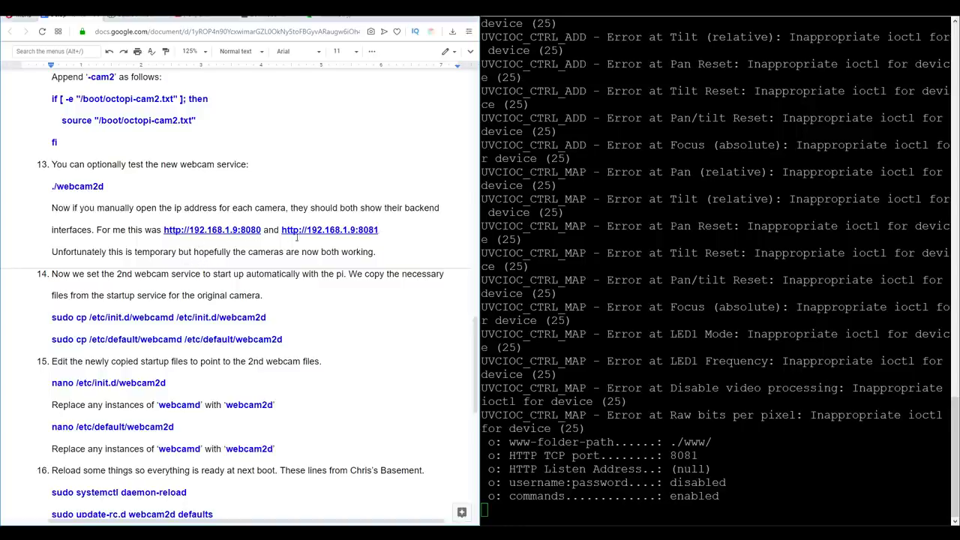
click(386, 235)
click(254, 229)
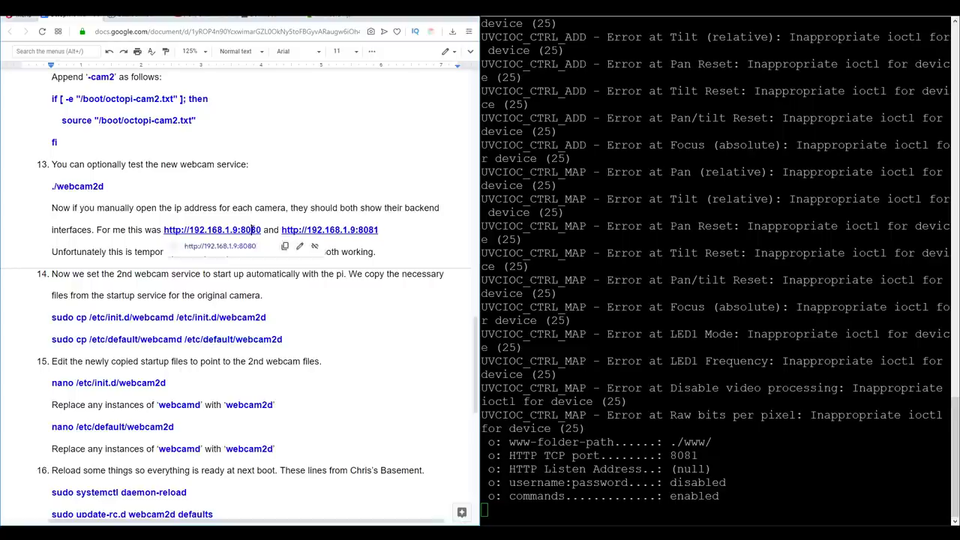
click(186, 241)
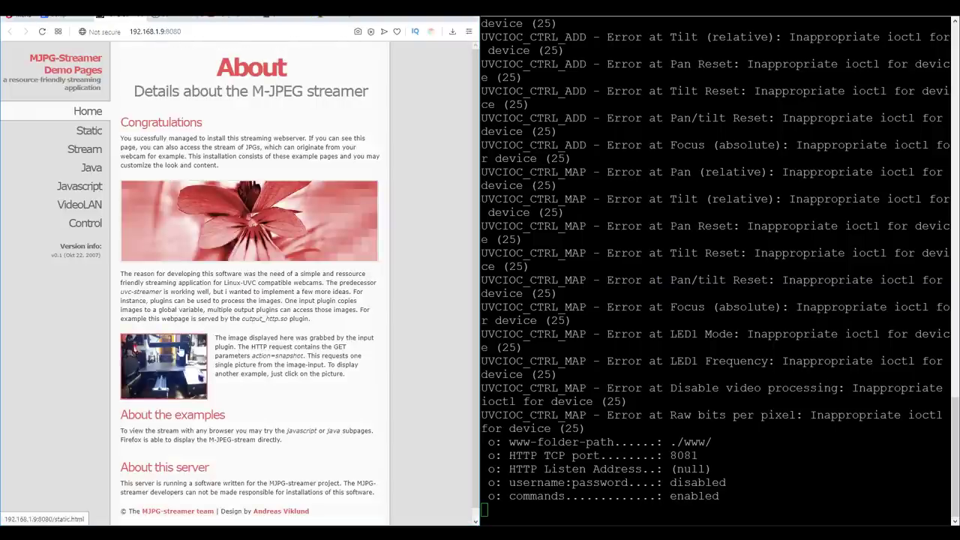
click(100, 139)
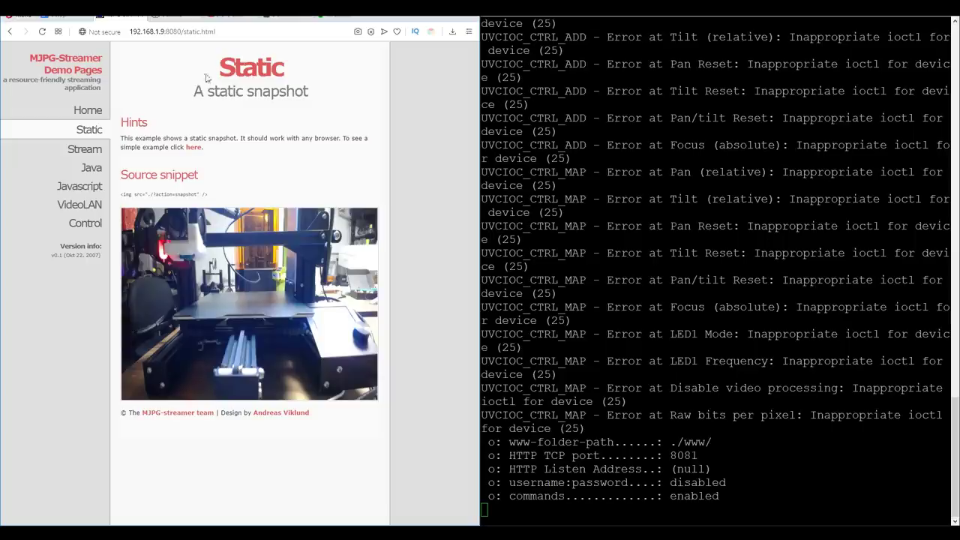
Change the port in the page address to 8081 to view the second camera's static snapshot.
click(186, 34)
click(183, 32)
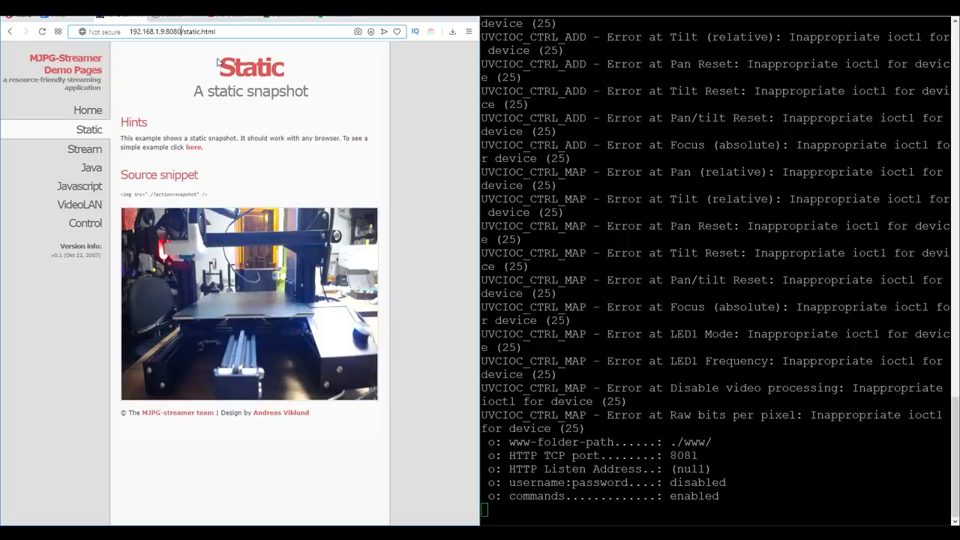
key(BackSpace)
text(1)
key(Return)
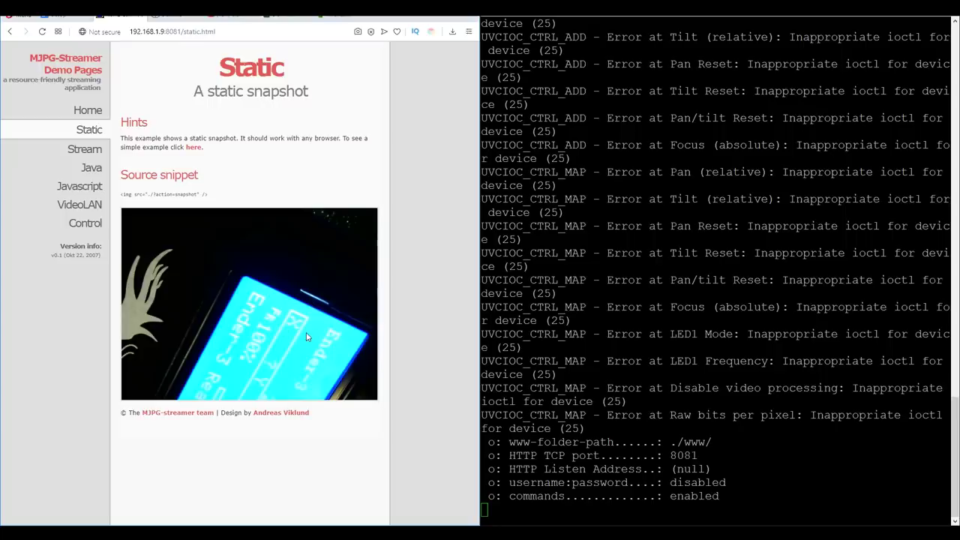
Stop the running webcam2d test and copy /etc/init.d/webcamd to /etc/init.d/webcam2d with sudo, using the guide's command.
key(ctrl+Tab)
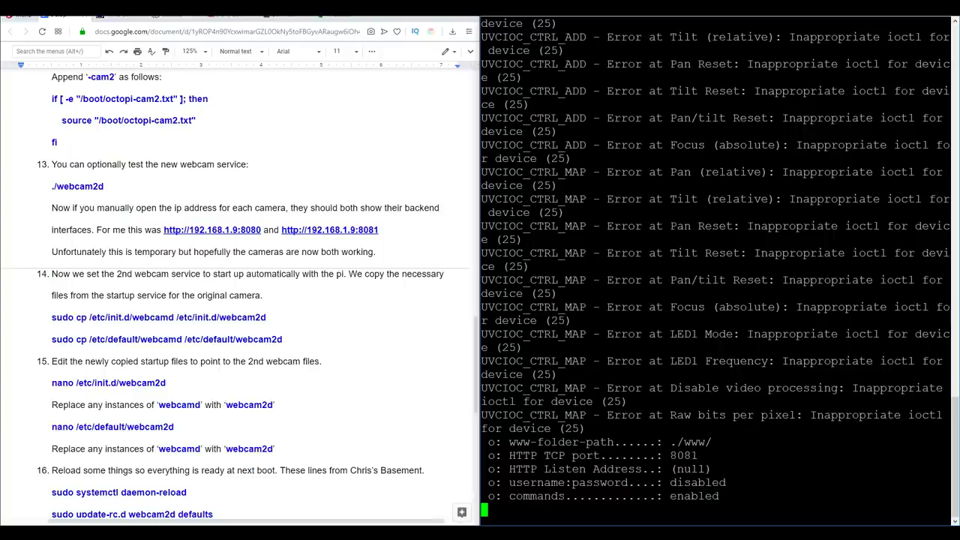
key(ctrl+c)
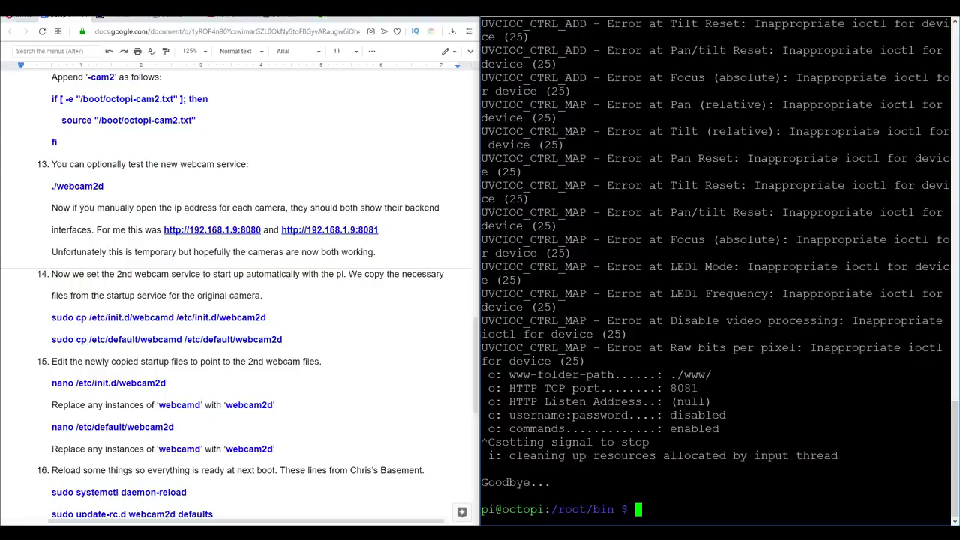
scroll(360, 286, down, 2)
click(359, 286)
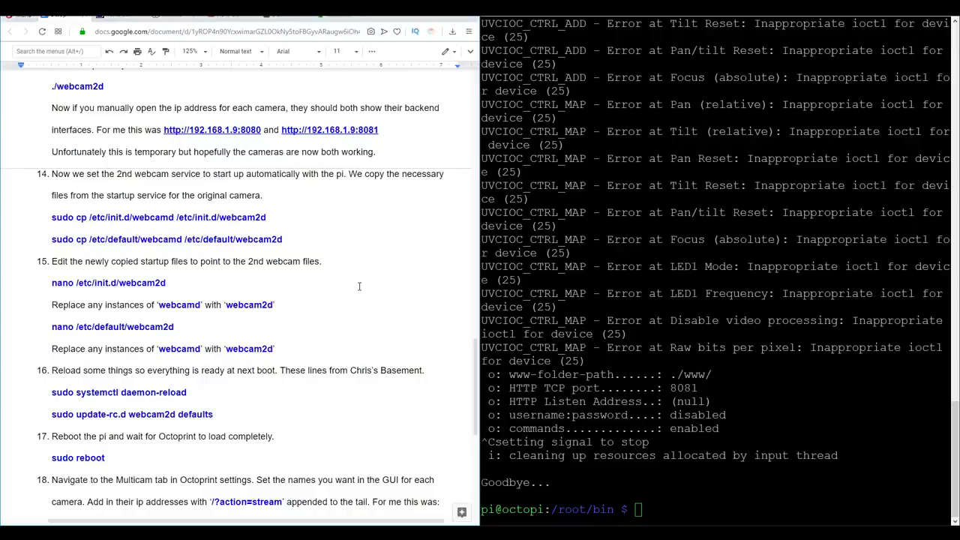
drag(267, 217, 51, 218)
key(ctrl+c)
key(alt+Tab)
key(shift+Insert)
key(Return)
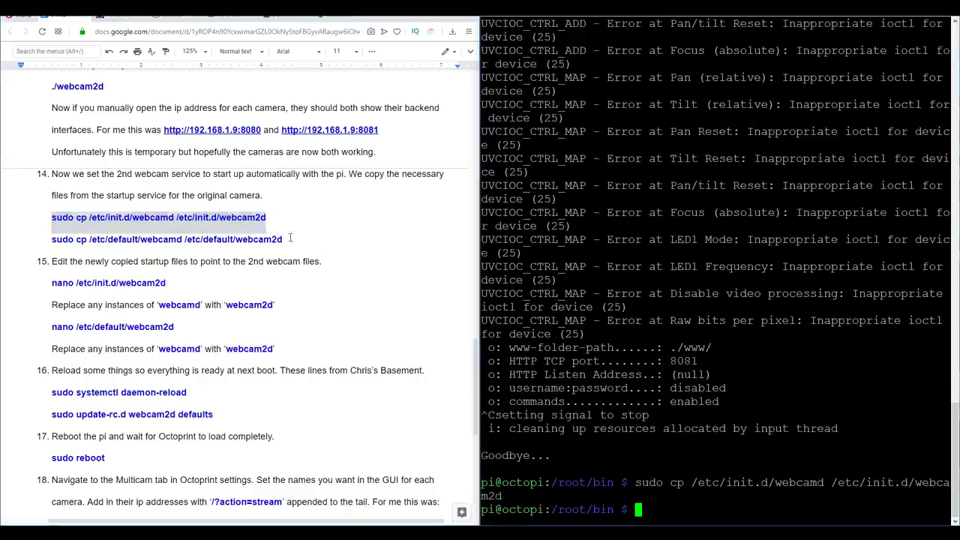
Copy /etc/default/webcamd to /etc/default/webcam2d with sudo, using the guide's command.
drag(290, 238, 51, 239)
key(ctrl+c)
key(alt+Tab)
key(shift+Insert)
key(Return)
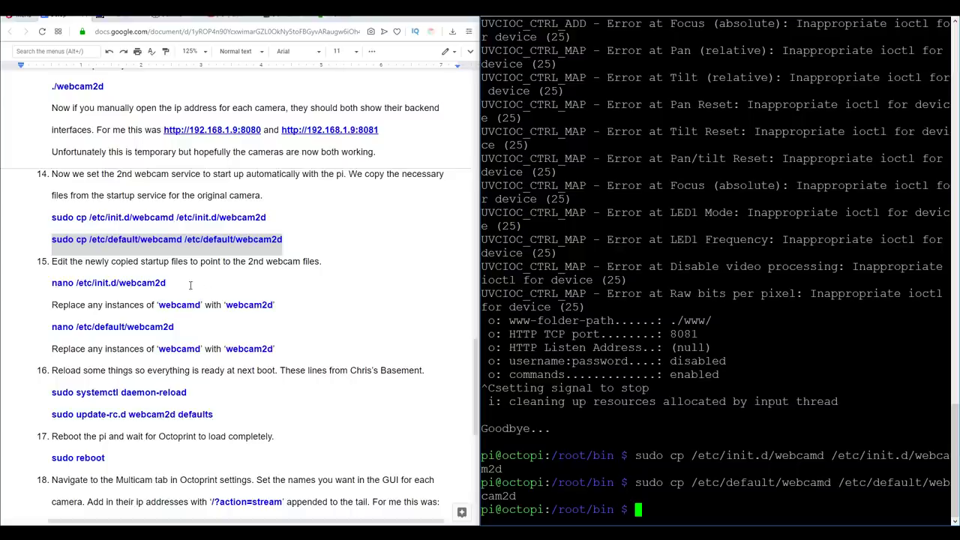
Open /etc/init.d/webcam2d for editing with sudo nano.
drag(168, 283, 52, 284)
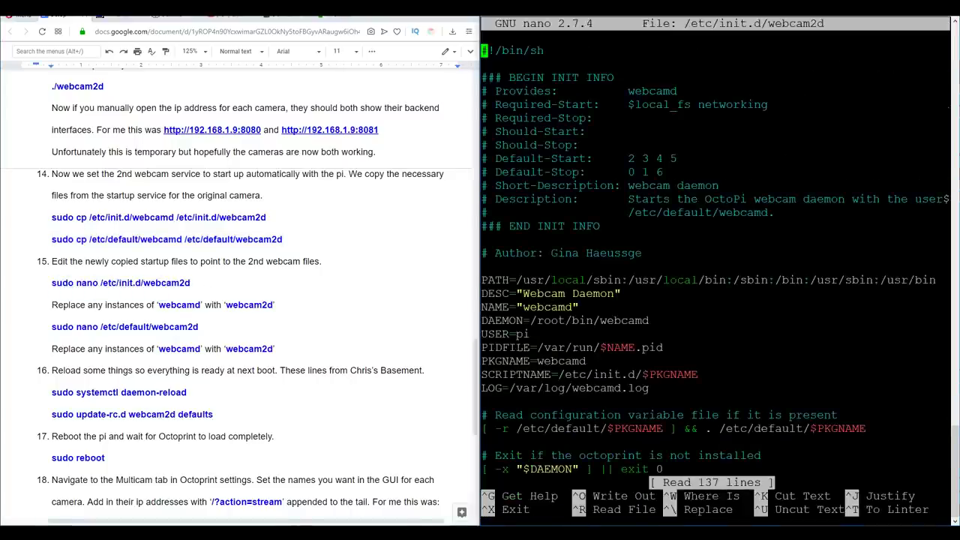
Change the Provides entry in the init info header to webcam2d.
key(Down)
key(Down)
key(Down)
key(Right)
key(Right)
key(Right)
key(Right)
key(Right)
key(Right)
key(Right)
key(Right)
key(Right)
key(Right)
key(Right)
key(Right)
key(Right)
key(Right)
key(Right)
key(Right)
key(Right)
key(Right)
key(Right)
key(Right)
text(2)
Change webcam to webcam2 in the header's short description and description, and its path to /etc/default/webcam2d.
key(Down)
key(Down)
key(Down)
key(Down)
key(Down)
key(Down)
key(Down)
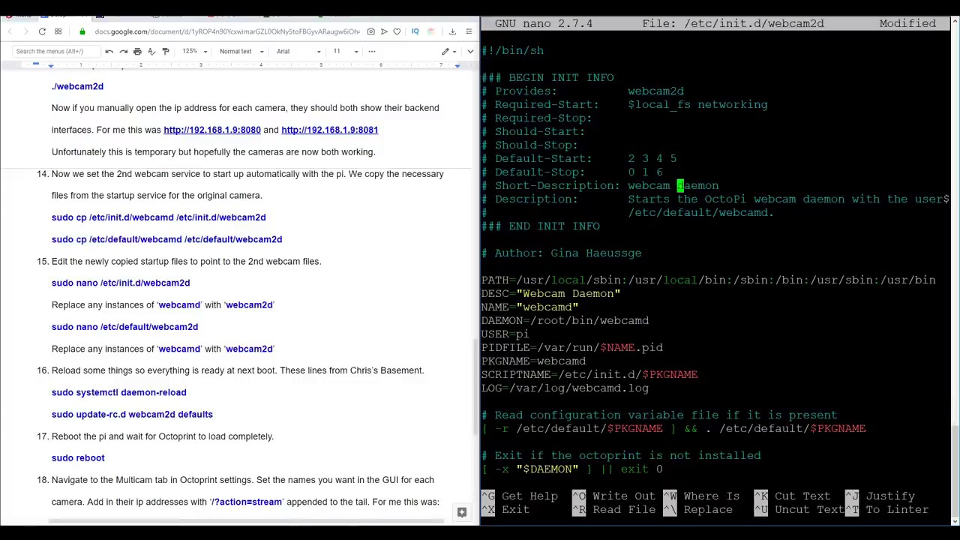
key(Left)
text(2)
key(Down)
key(Right)
key(Right)
key(Right)
key(Right)
key(Right)
key(Right)
key(Right)
key(Right)
key(Right)
key(Right)
key(Right)
key(Right)
text(2)
key(Up)
key(Right)
key(Right)
key(Right)
key(Right)
text(2)
Set DESC to "Webcam2 Daemon" and NAME to "webcam2d" in the init script.
key(Down)
key(Down)
key(Down)
key(Down)
key(Down)
key(Down)
key(Down)
key(Left)
key(Left)
key(Left)
key(Left)
key(Left)
key(Left)
key(Left)
key(Left)
key(Left)
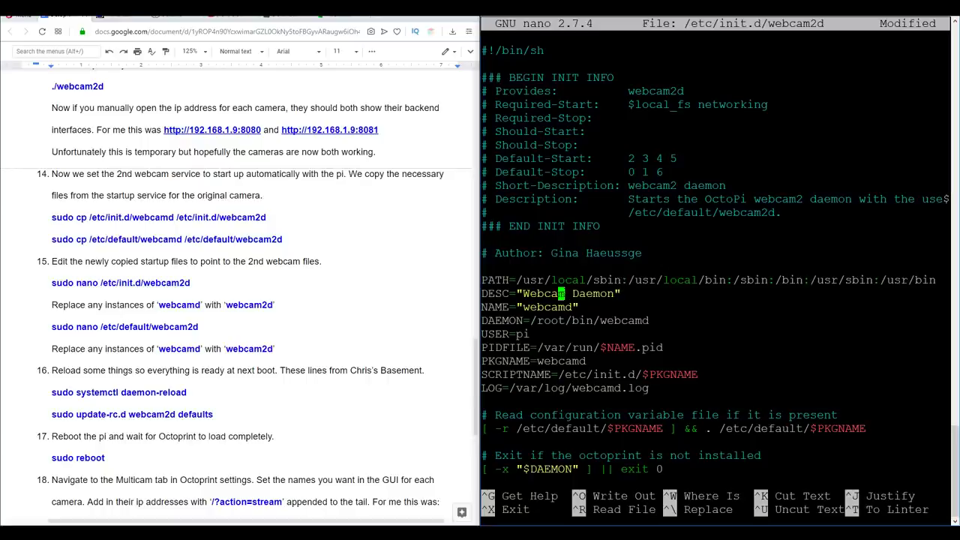
key(Right)
text(2)
key(Down)
key(Left)
text(2)
Set DAEMON to /root/bin/webcam2d and PKGNAME to webcam2d in the init script.
key(Down)
key(Right)
key(Right)
key(Right)
key(Right)
key(Right)
key(Right)
key(Right)
key(Right)
key(Right)
key(Right)
text(2)
key(Down)
key(Down)
key(Down)
key(Left)
text(2)
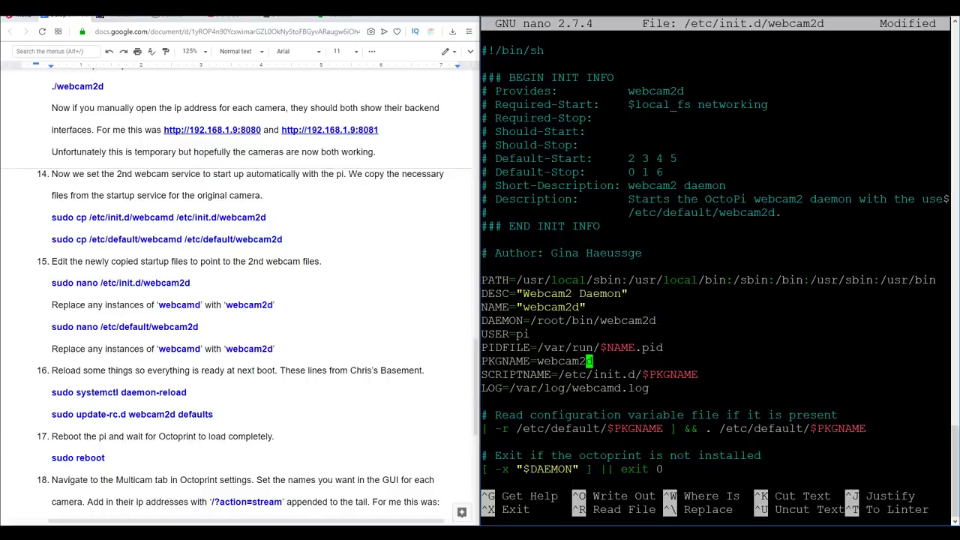
Set LOG to /var/log/webcamd2.log, then save the init script under its existing name and exit nano.
key(Down)
key(Right)
key(Right)
key(Right)
key(Right)
key(Right)
text(2)
key(Down)
key(ctrl+x)
key(y)
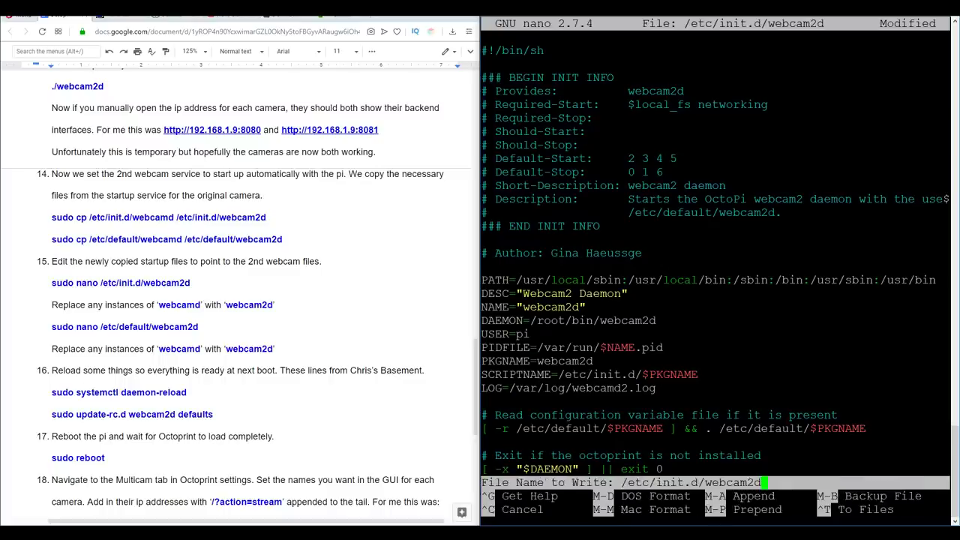
key(Return)
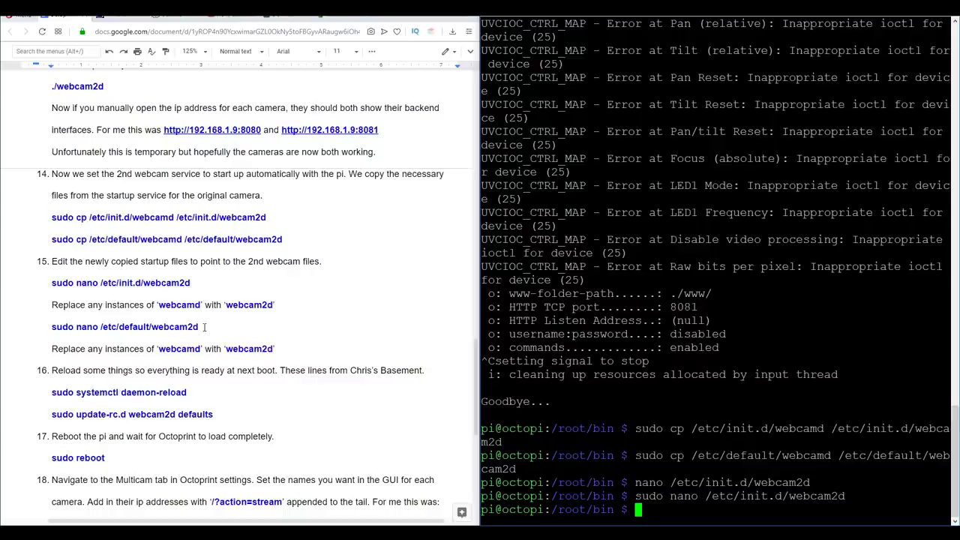
Open /etc/default/webcam2d for editing with sudo nano, using the guide's command.
drag(204, 327, 50, 330)
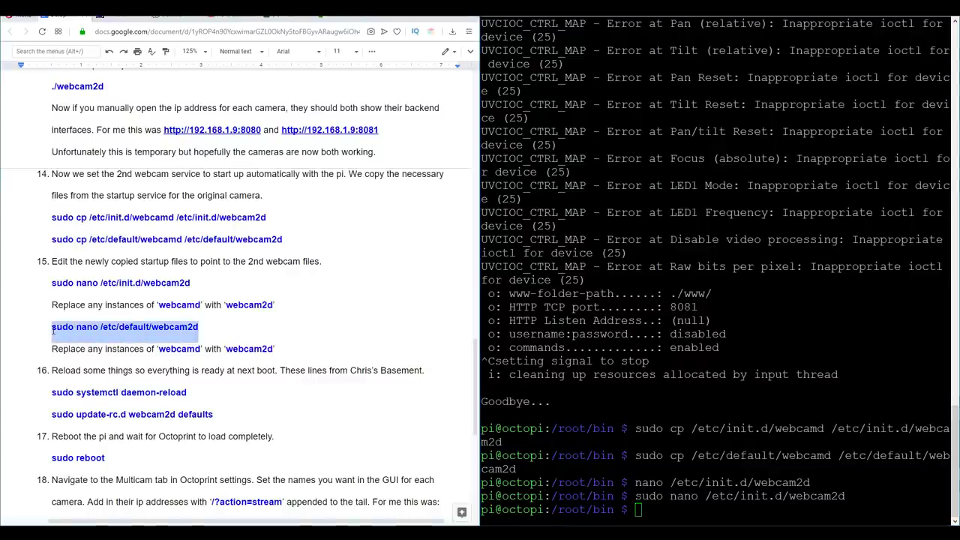
key(ctrl+c)
right_click(675, 375)
key(Return)
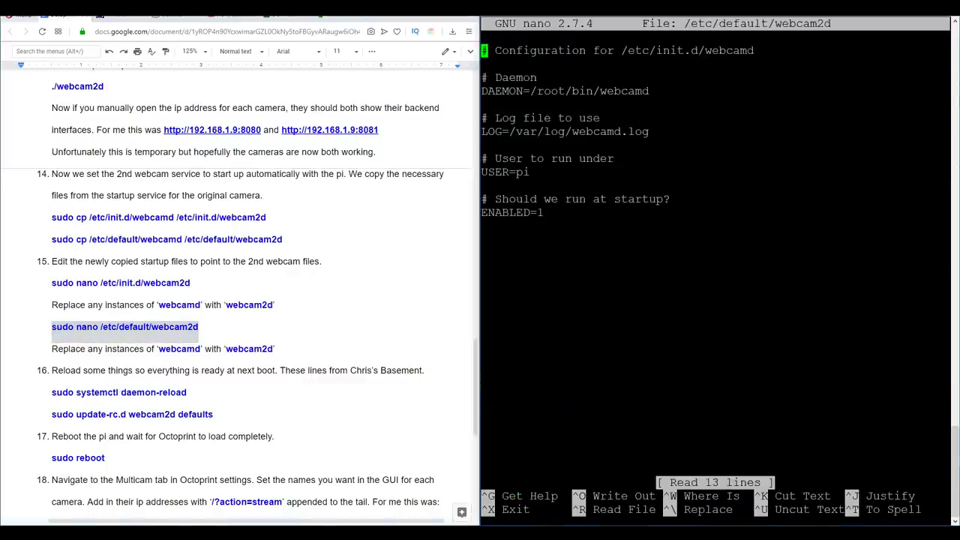
Set the DAEMON path in /etc/default/webcam2d to /root/bin/webcam2d.
key(Down)
key(Down)
key(Down)
key(Right)
key(Right)
key(Right)
key(Right)
key(Right)
key(Right)
key(Right)
key(Right)
key(Right)
key(Right)
key(Right)
key(Right)
key(Right)
key(Right)
key(Right)
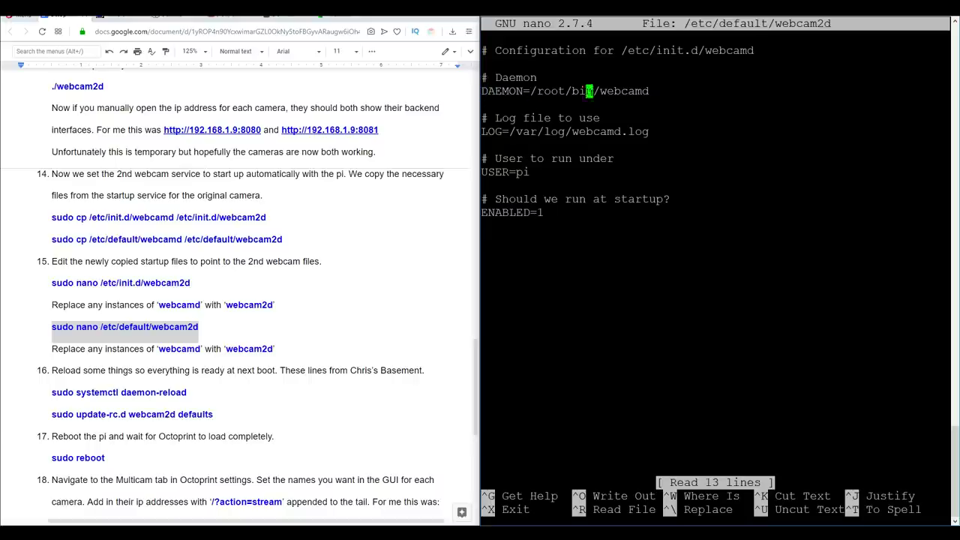
key(Right)
key(Right)
key(Right)
key(Right)
key(Right)
key(Right)
key(Right)
key(Right)
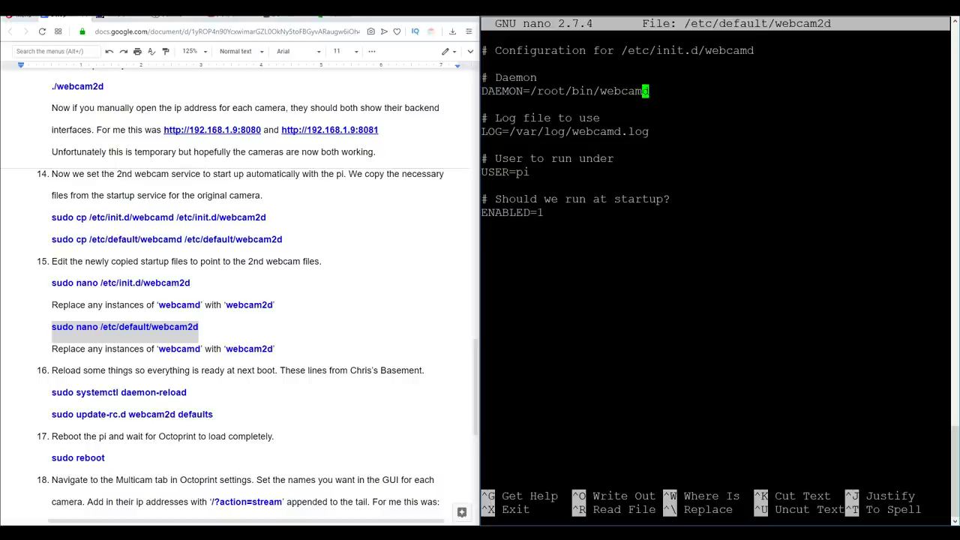
text(2)
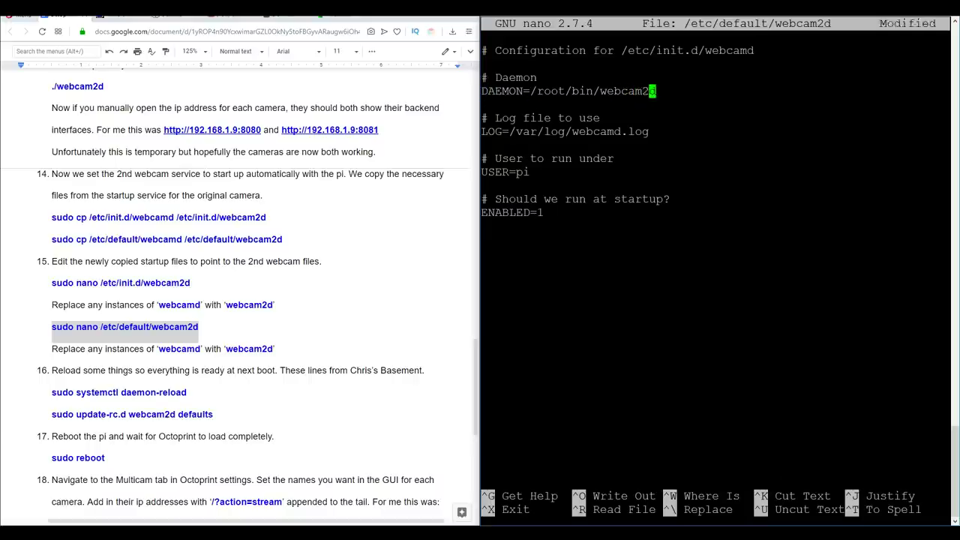
Set LOG to /var/log/webcam2d.log, then save /etc/default/webcam2d and exit nano.
key(Down)
key(Down)
key(Down)
key(Left)
key(Left)
key(Left)
key(Left)
text(2)
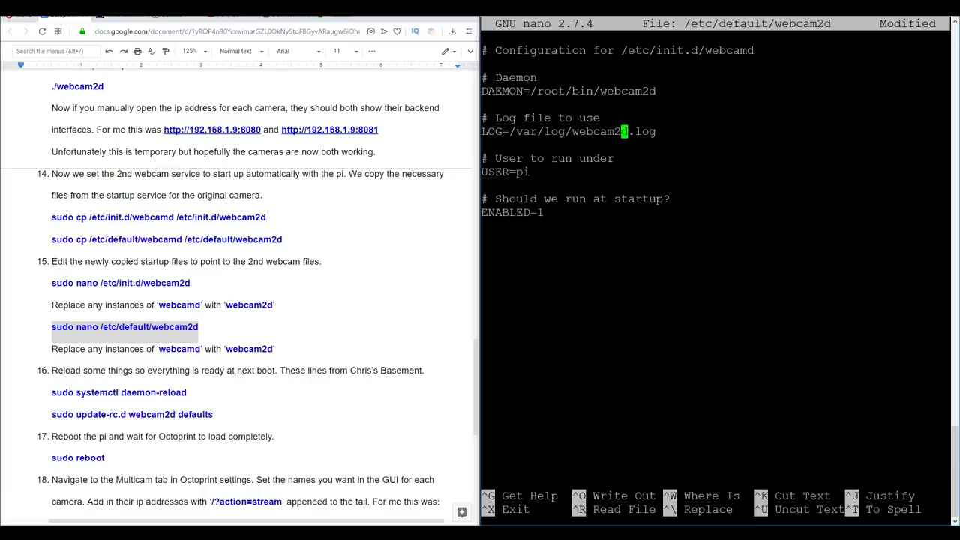
key(ctrl+x)
key(y)
key(Return)
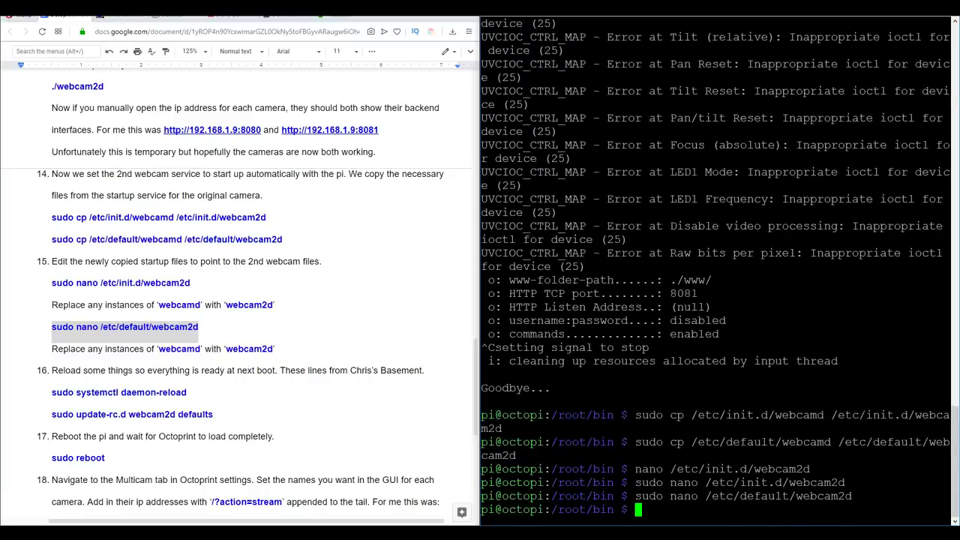
Reload the system daemons by running the guide's command sudo systemctl daemon-reload.
scroll(176, 186, down, 3)
scroll(176, 186, up, 1)
click(187, 192)
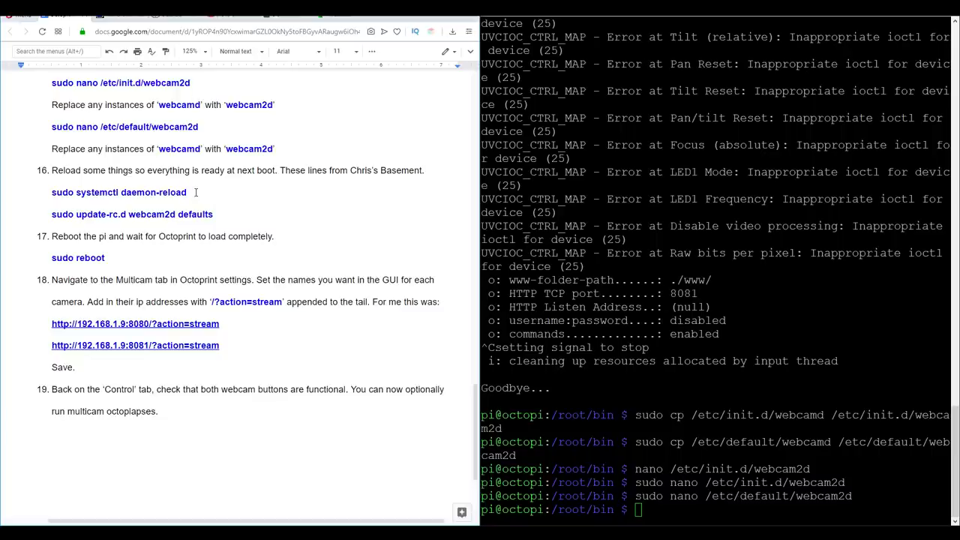
drag(196, 192, 54, 193)
key(ctrl+shift+v)
key(Return)
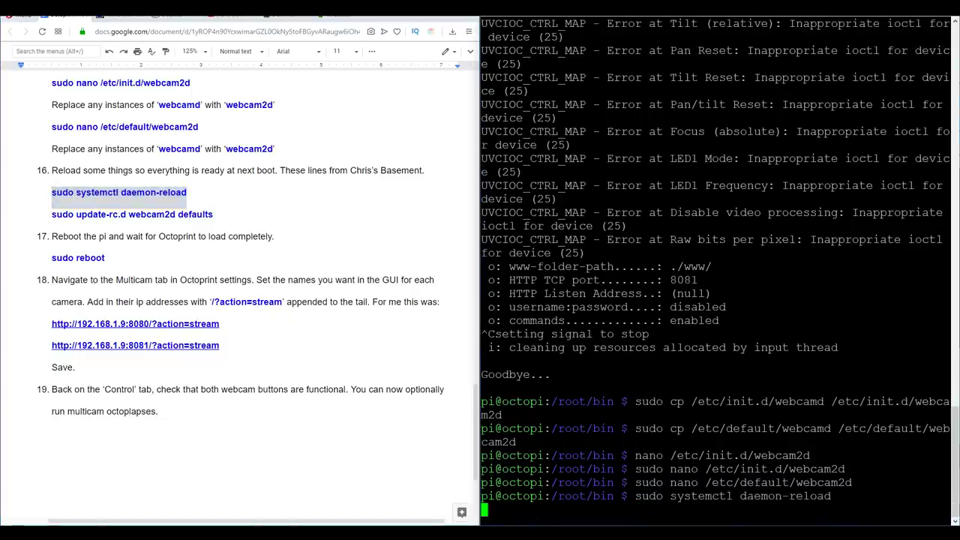
Register the second webcam service for startup by running sudo update-rc.d webcam2d defaults from the guide.
drag(213, 214, 52, 215)
key(ctrl+shift+v)
key(Return)
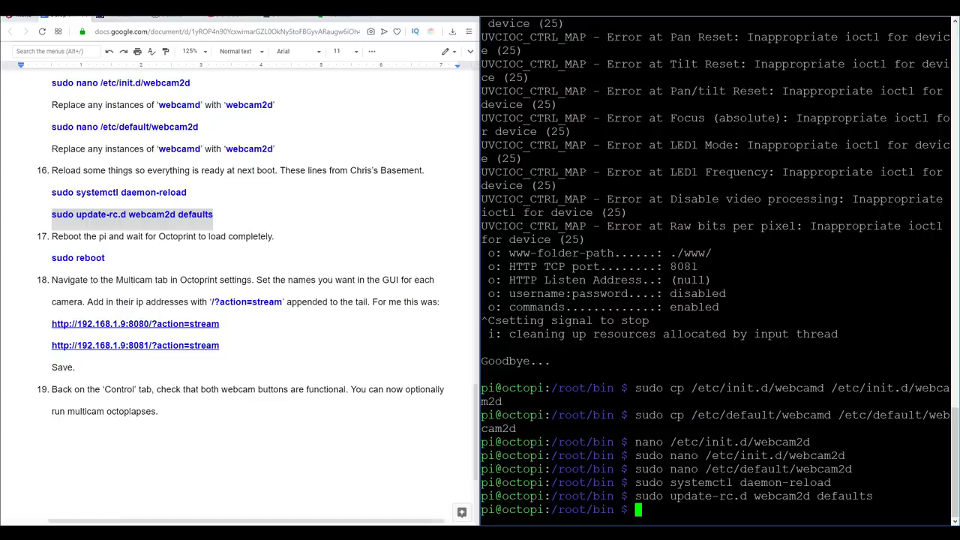
Reboot the Pi with sudo reboot, dismiss the connection error and close the terminal session.
text(sudo reboot)
key(Return)
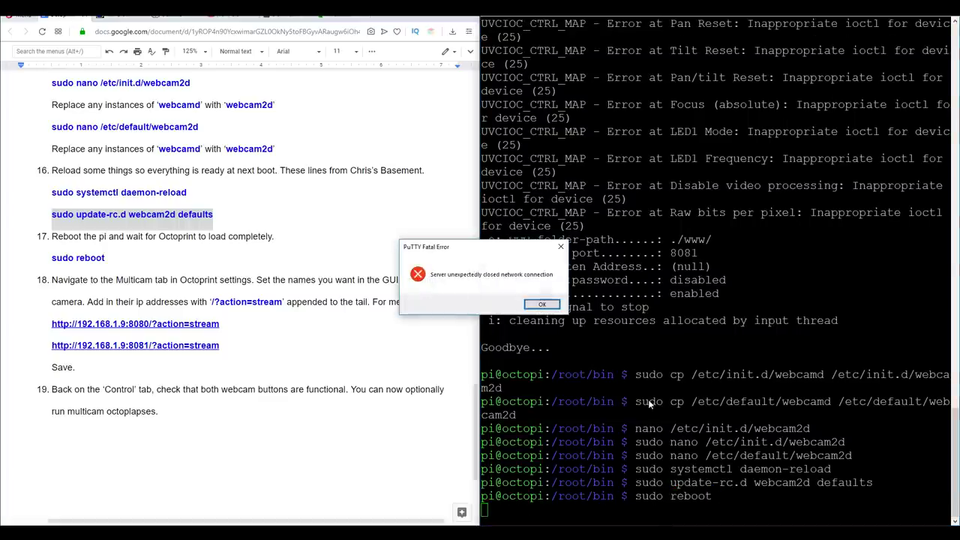
click(553, 304)
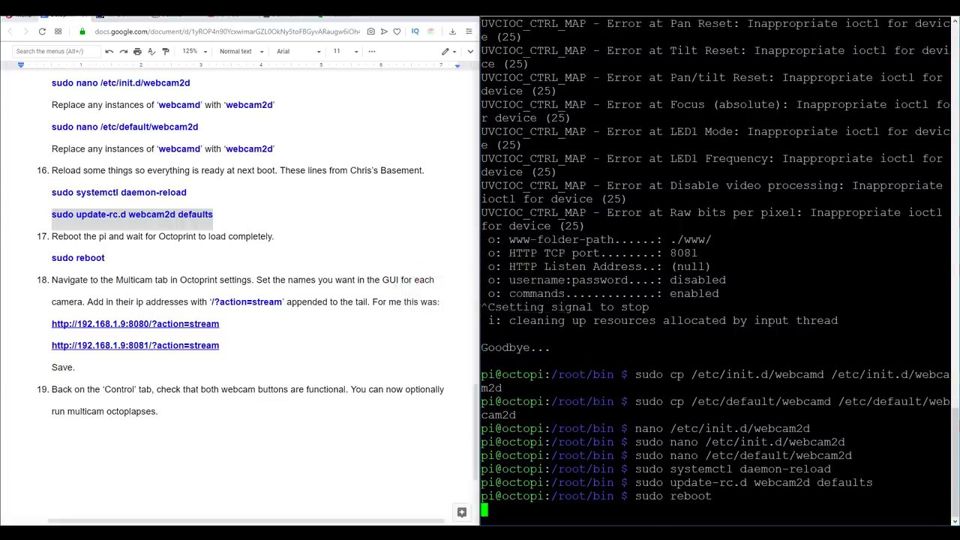
click(947, 21)
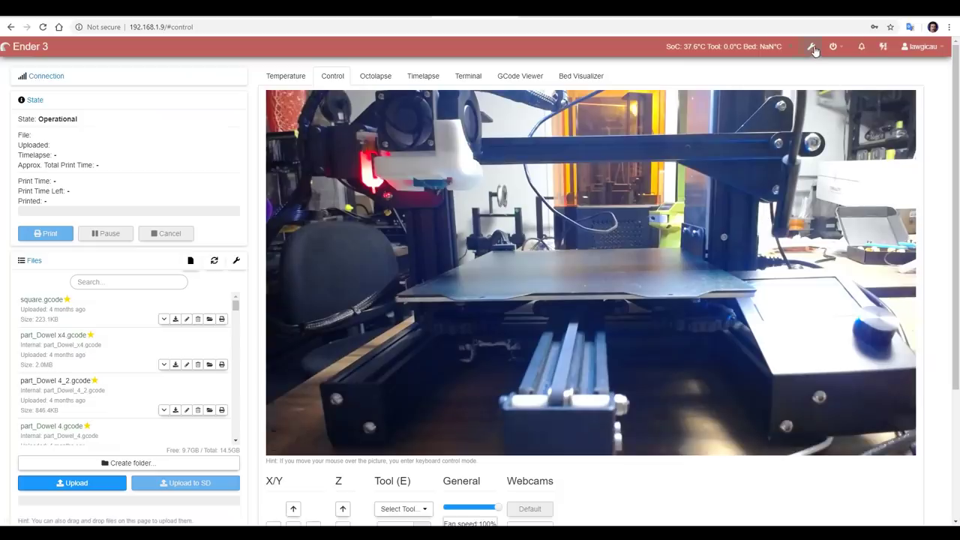
Open the MultiCam plugin's profile settings in OctoPrint.
click(811, 47)
scroll(322, 301, down, 5)
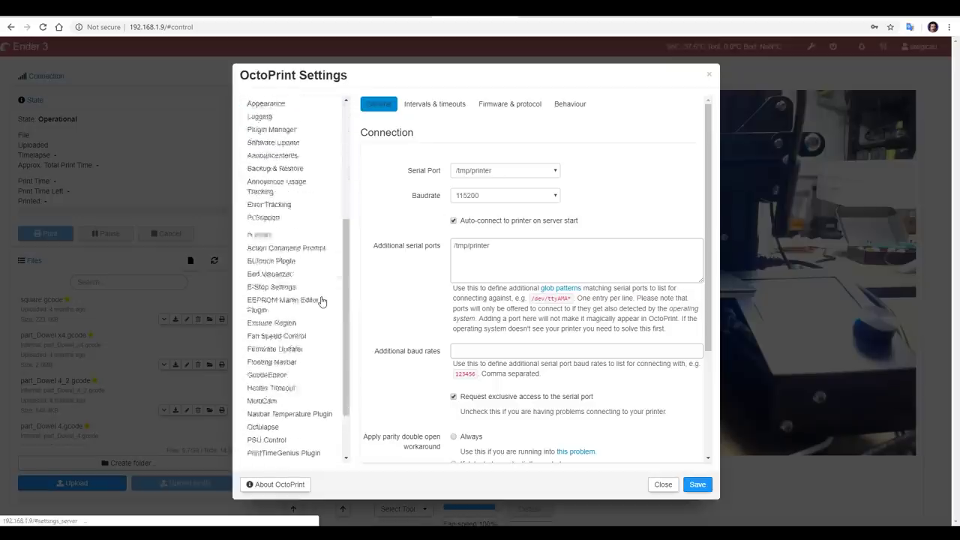
click(262, 366)
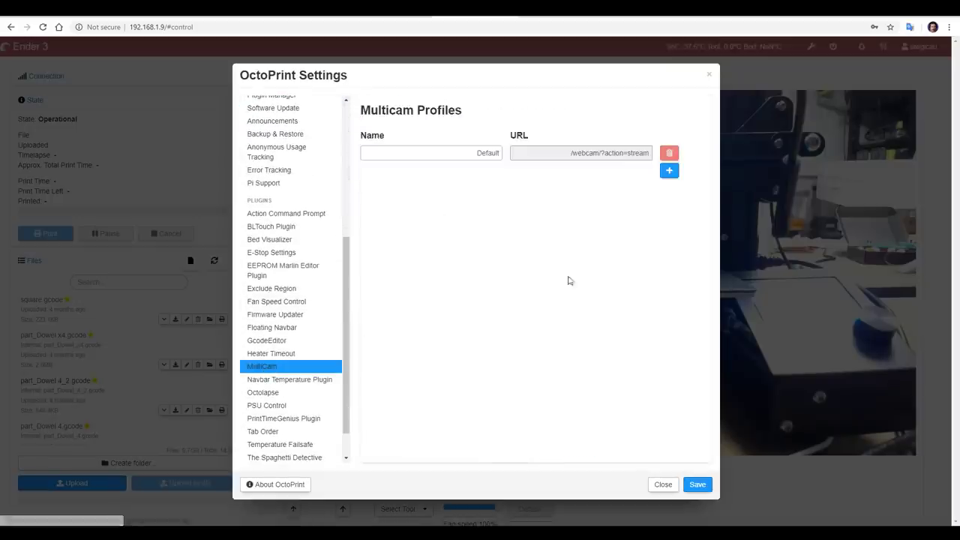
Add a second MultiCam profile and append the OctoPrint address 192.168.1.9, port 8081 and /?action=stream to its URL.
click(669, 170)
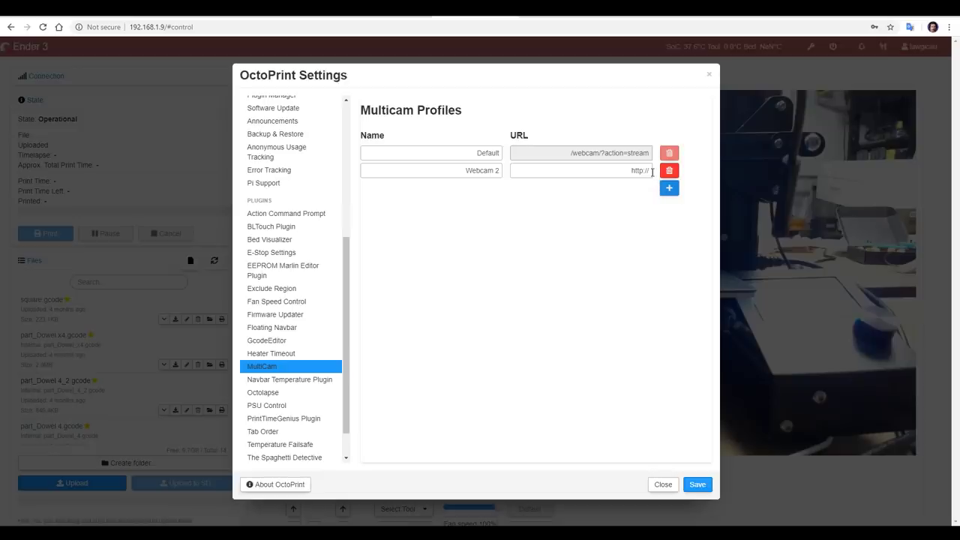
click(167, 28)
click(168, 28)
drag(166, 27, 126, 28)
key(ctrl+c)
click(630, 170)
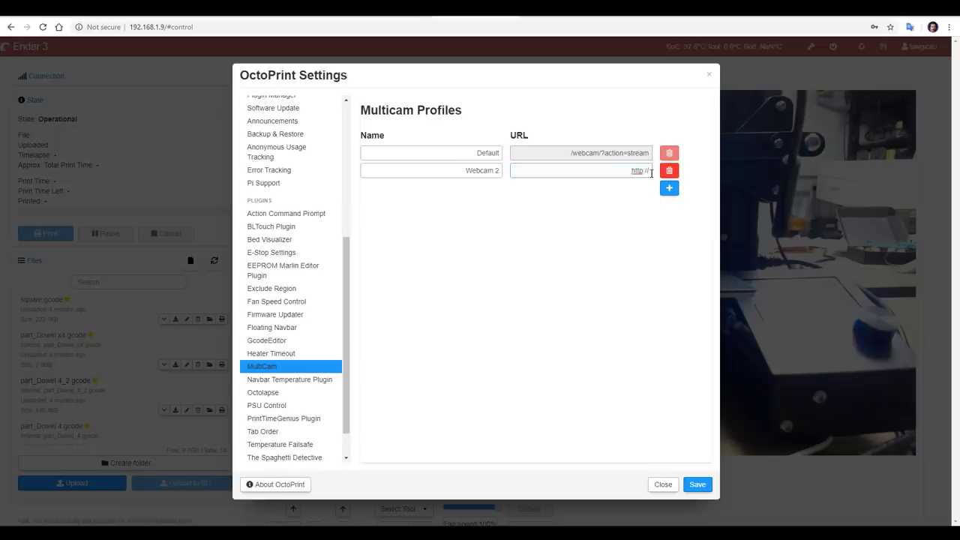
key(ctrl+v)
key(BackSpace)
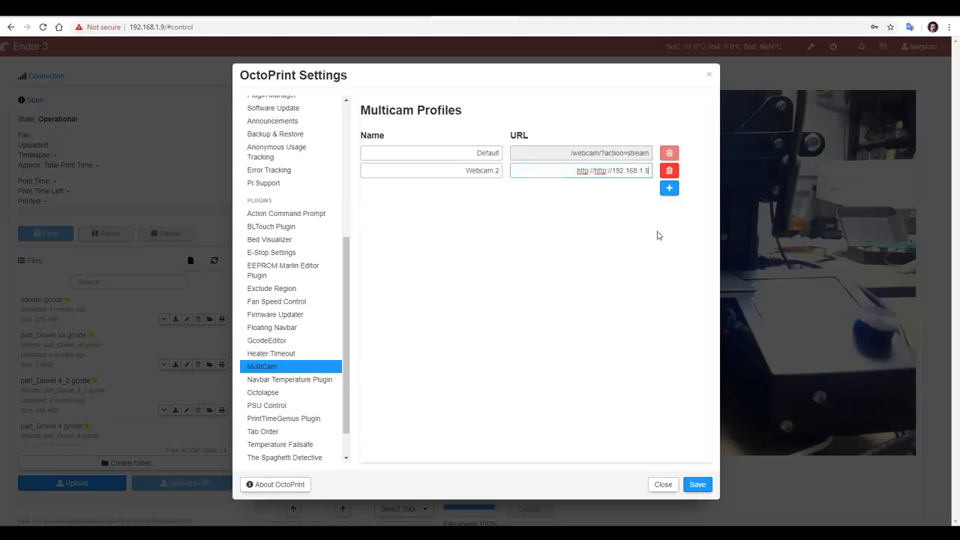
text(:8080)
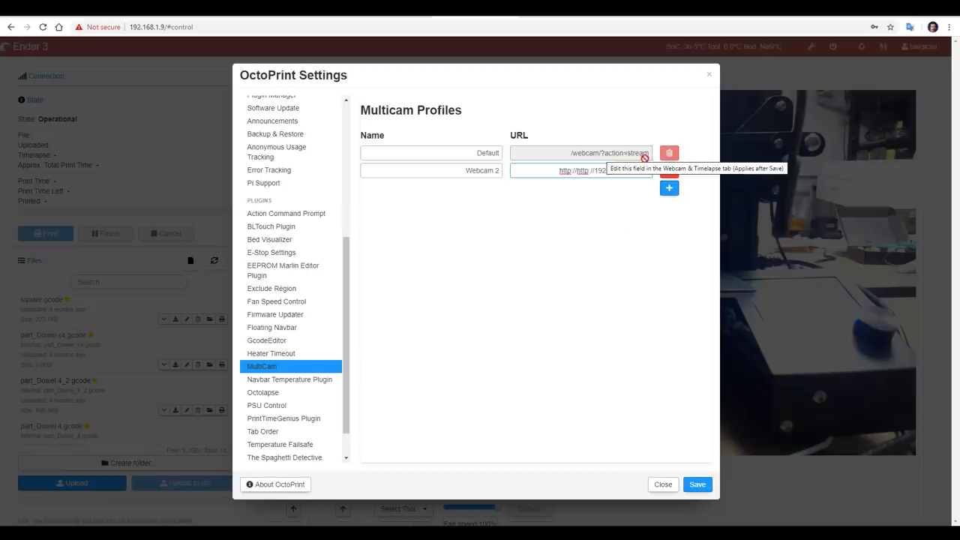
text(/?action=stream)
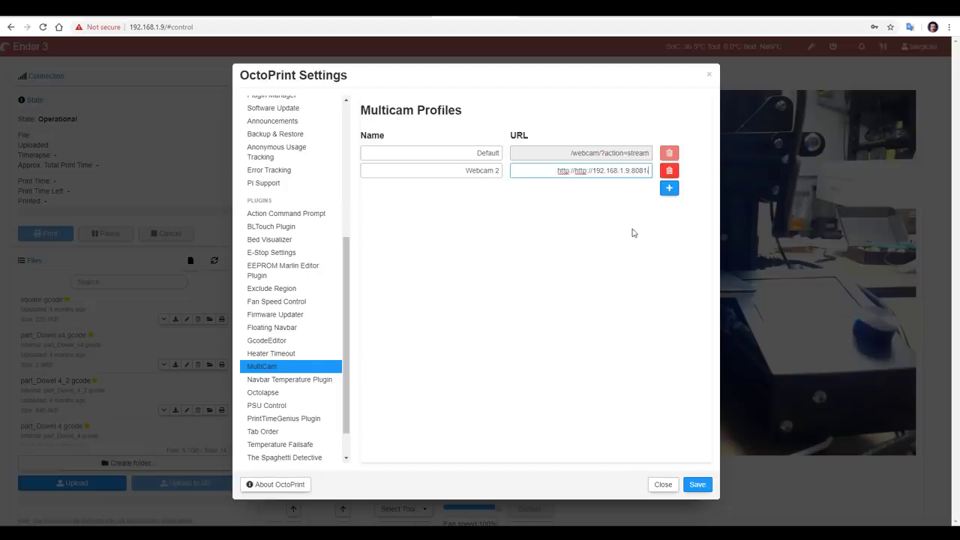
key(Home)
key(shift+Right)
key(shift+Right)
key(shift+Right)
key(shift+Right)
key(shift+Right)
key(shift+Right)
key(shift+Right)
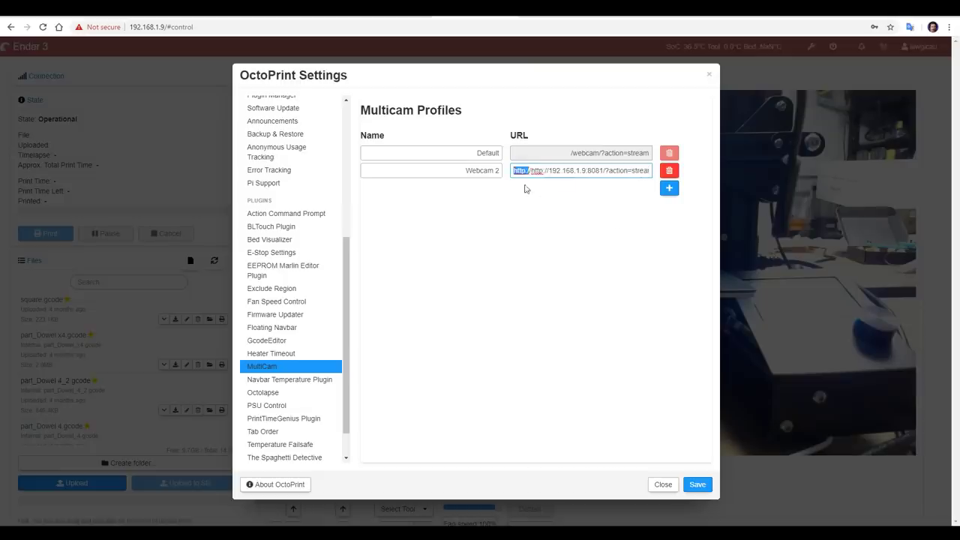
key(Delete)
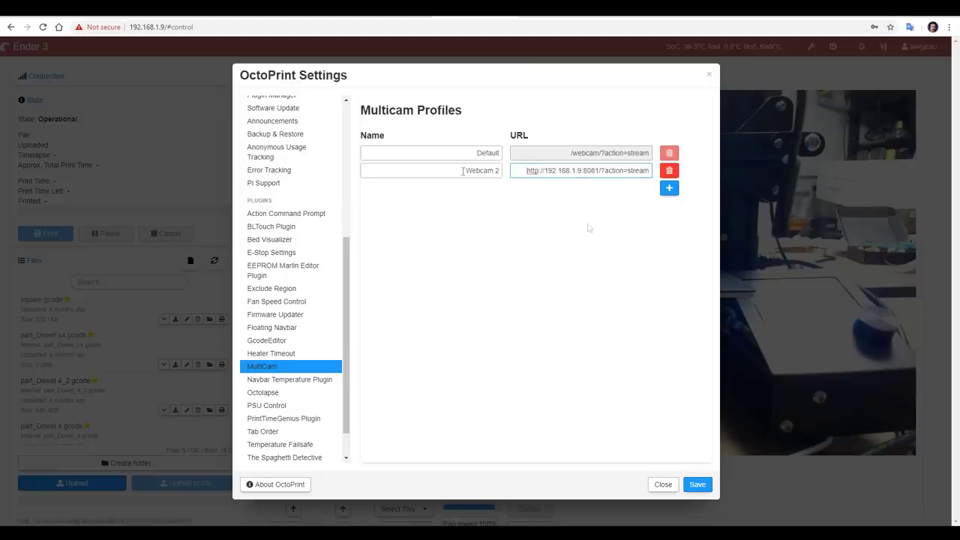
Rename the second MultiCam profile to Endoscope and save the settings.
click(465, 170)
drag(465, 170, 505, 175)
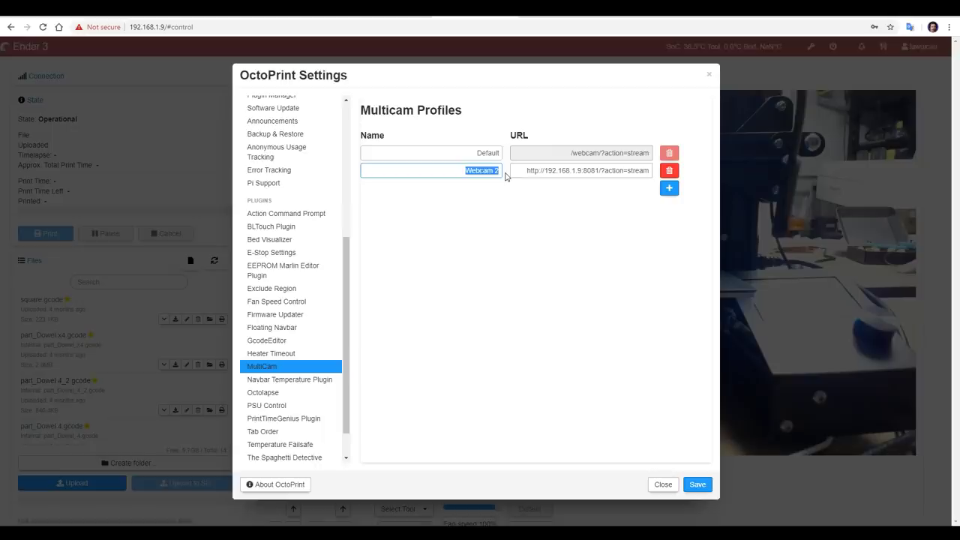
text(Endoscope)
click(697, 485)
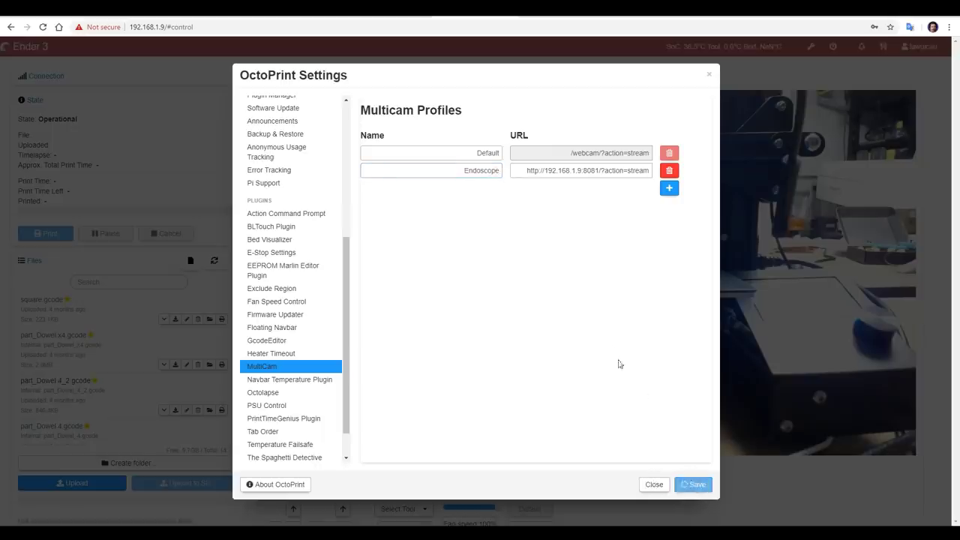
Switch back and forth between the Endoscope and Default webcam views to check both streams.
click(529, 476)
click(531, 455)
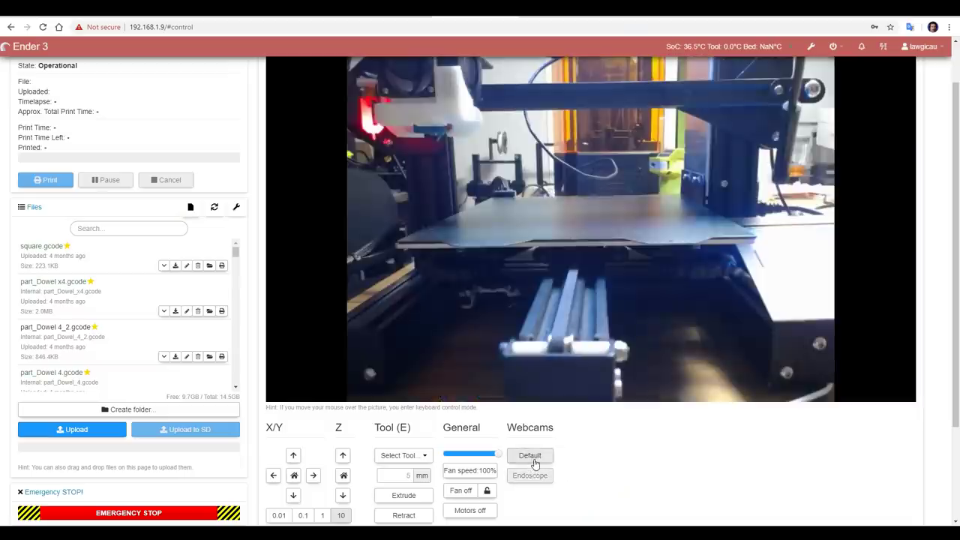
click(537, 476)
click(531, 456)
click(529, 475)
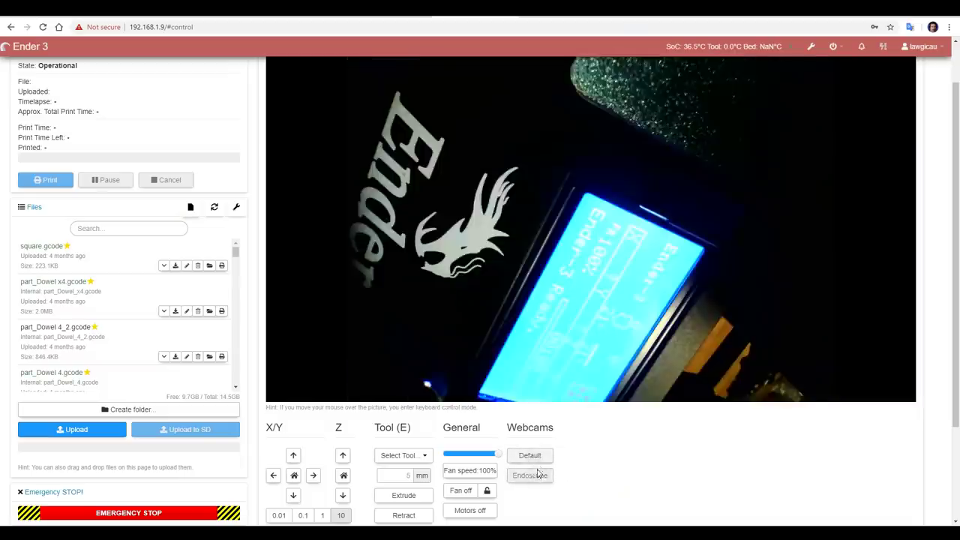
click(536, 457)
click(538, 459)
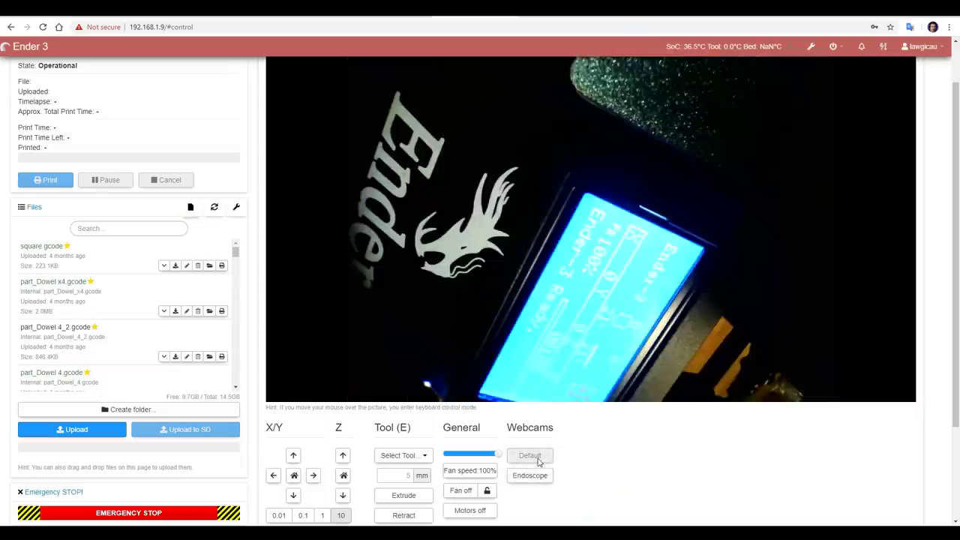
click(812, 47)
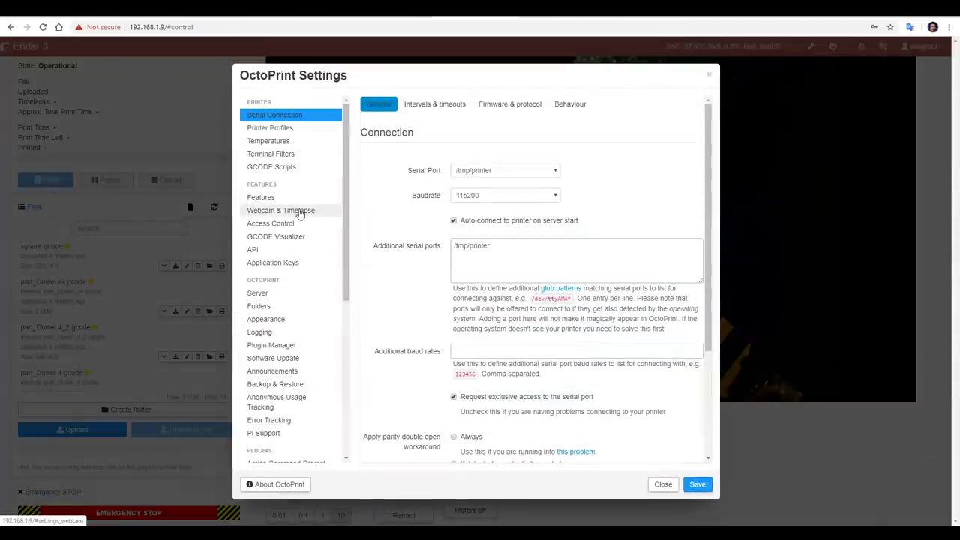
click(299, 212)
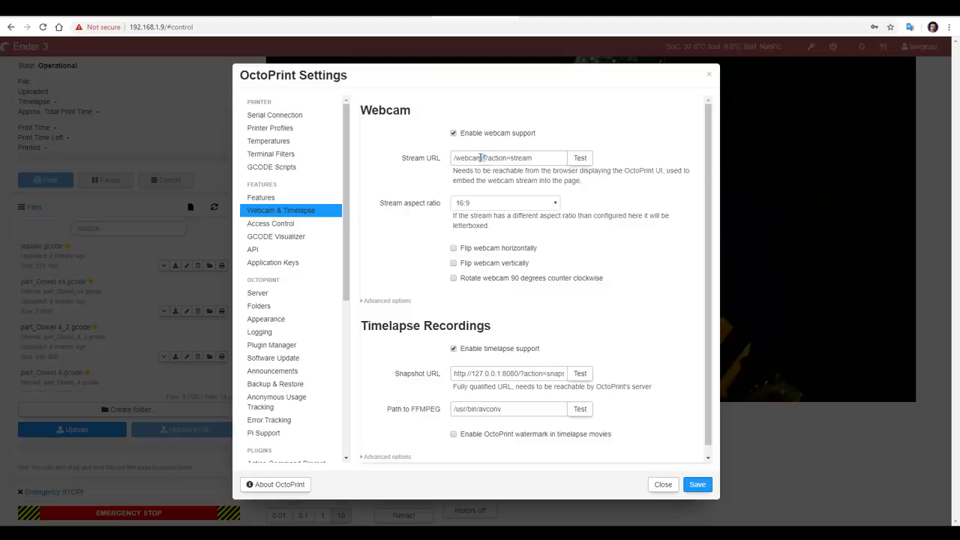
drag(484, 157, 438, 156)
text(http://192.168.1)
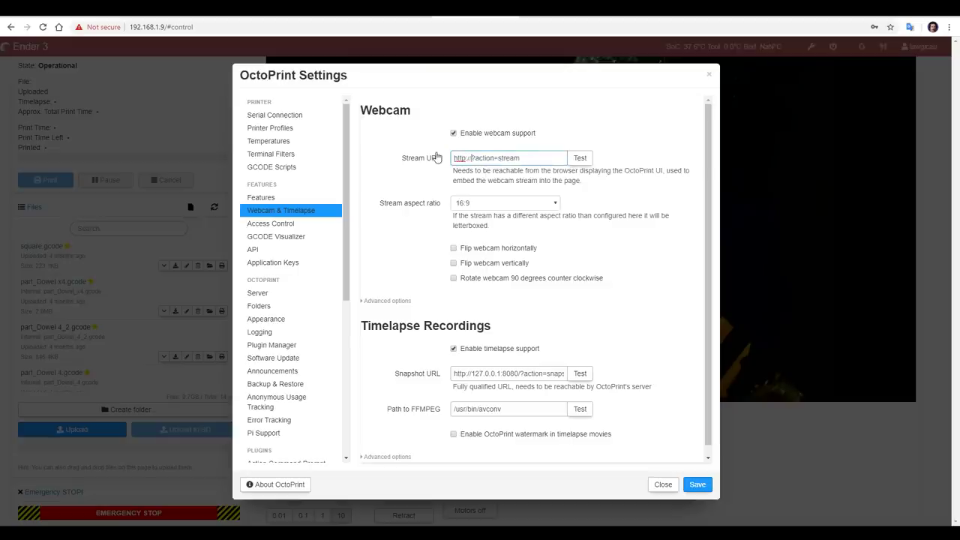
text(.9:8081/)
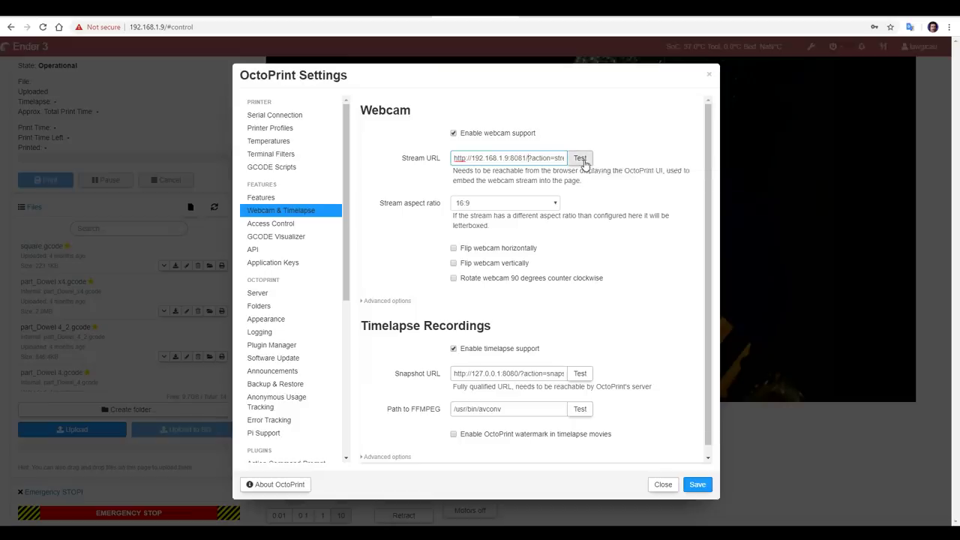
click(581, 158)
key(Escape)
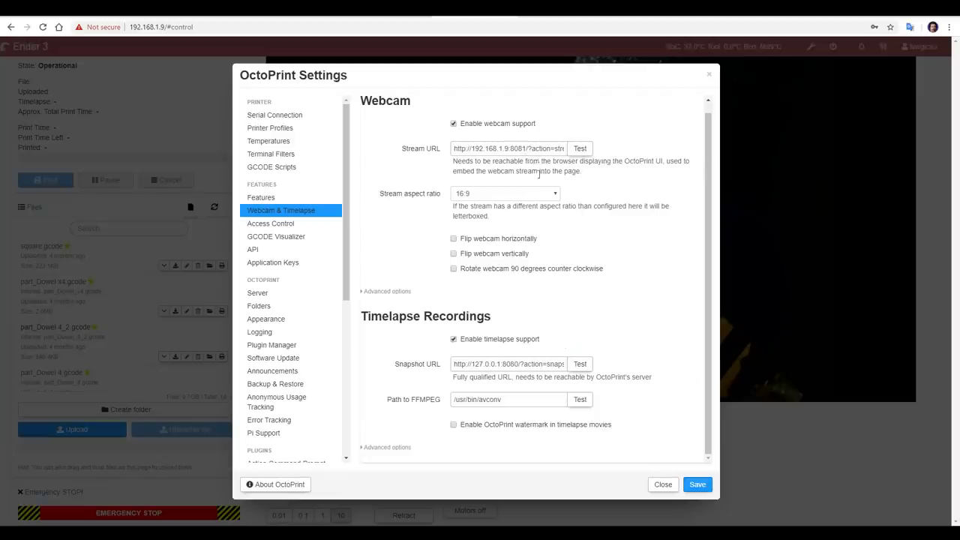
drag(527, 147, 452, 148)
key(ctrl+c)
drag(522, 364, 450, 364)
key(ctrl+v)
click(698, 485)
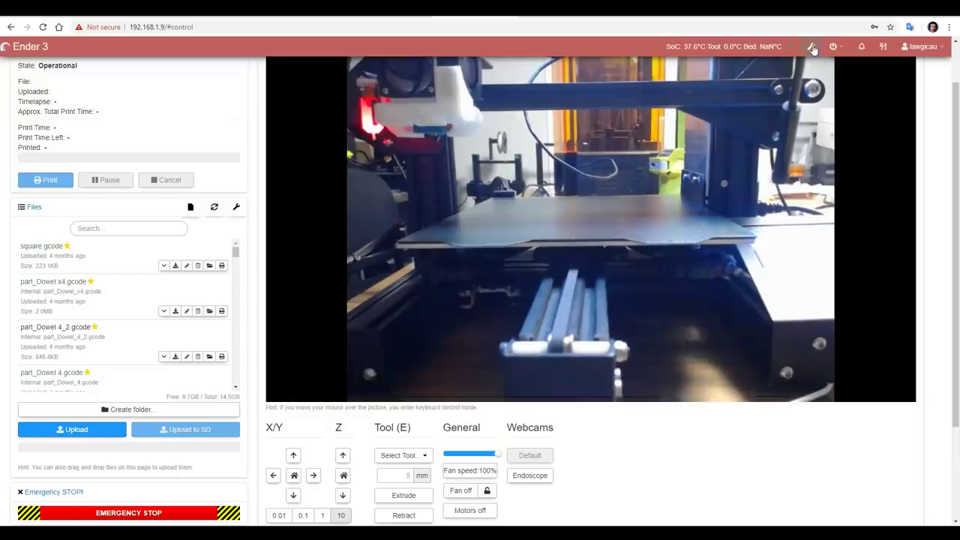
click(812, 46)
scroll(289, 337, down, 4)
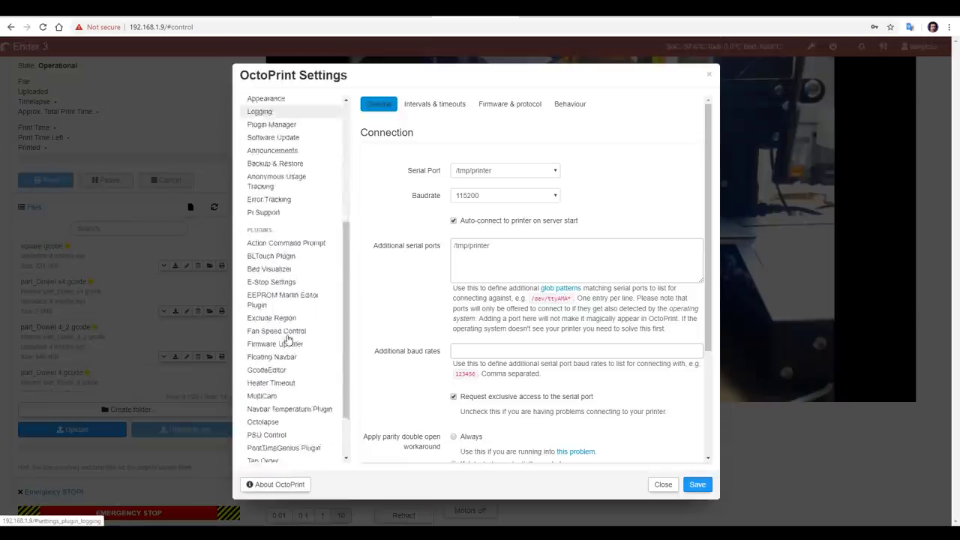
click(289, 330)
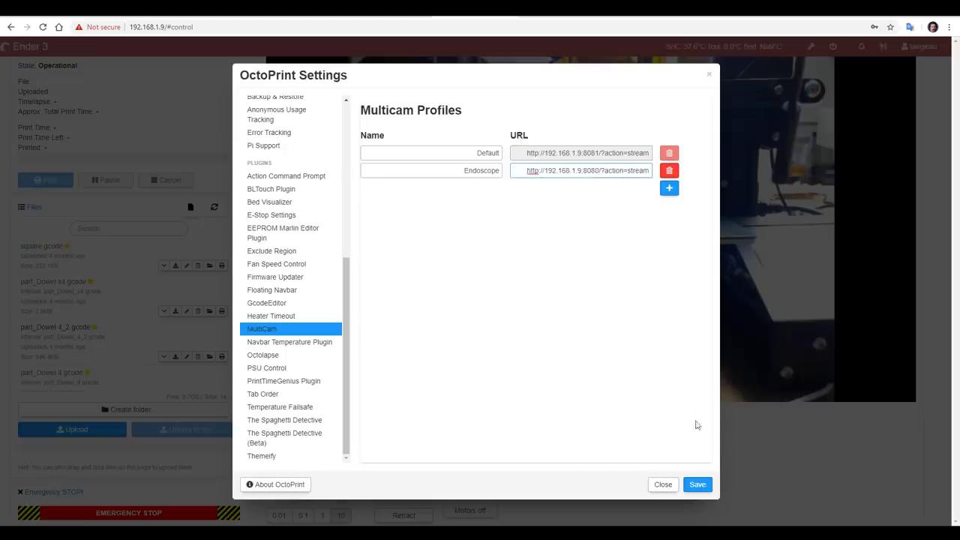
click(695, 485)
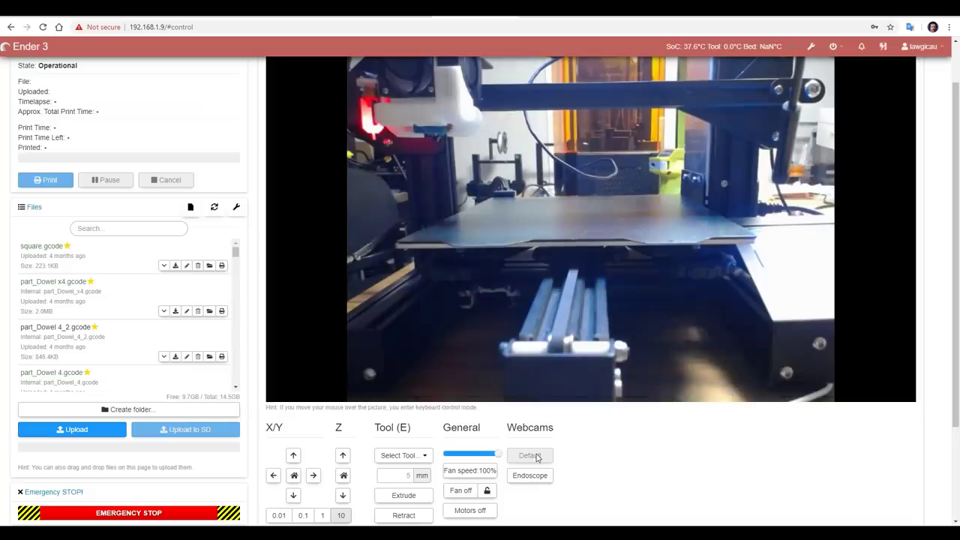
Alternate between the Endoscope and Default webcams to check the swapped stream addresses.
click(533, 478)
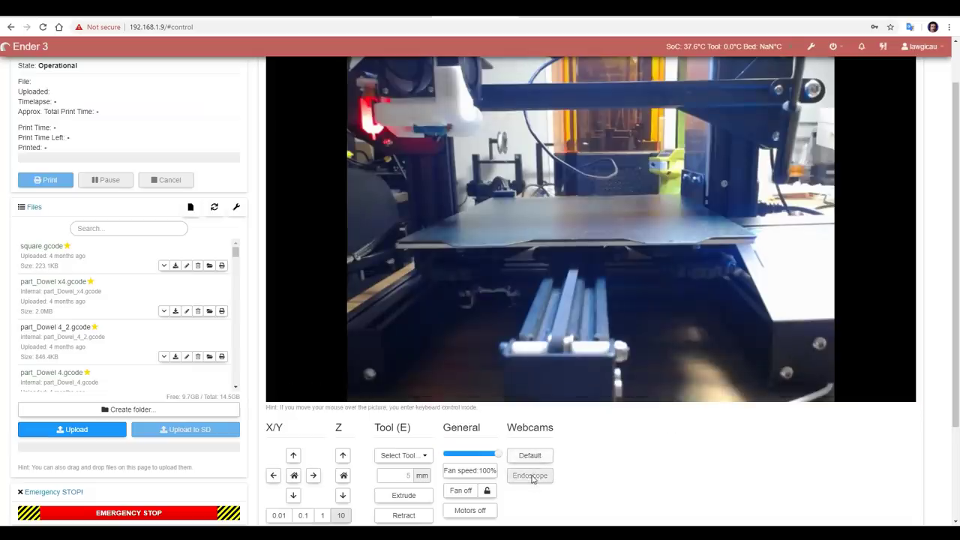
click(529, 456)
click(531, 474)
click(530, 456)
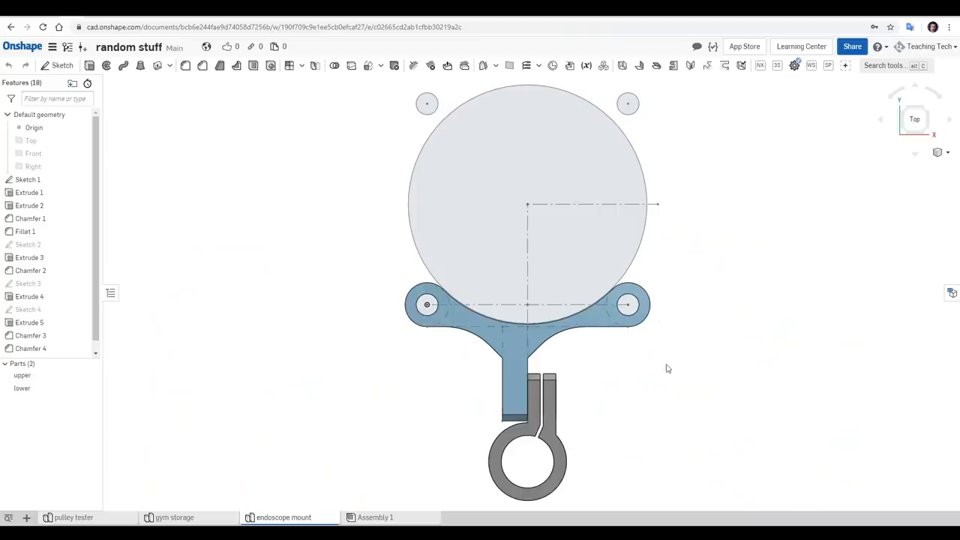
Switch to Onshape and examine the endoscope mount model from several angles.
key(shift+7)
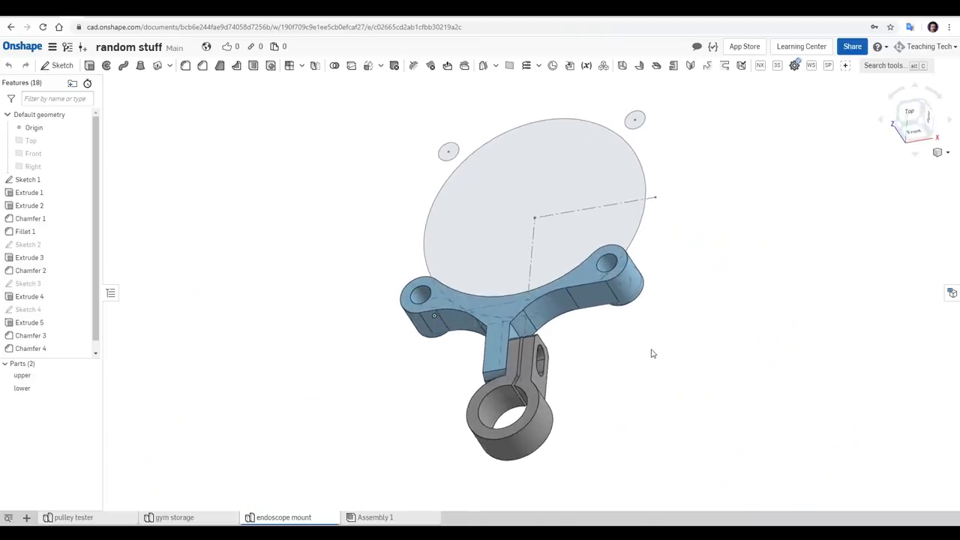
right_drag(649, 356, 587, 368)
key(shift+5)
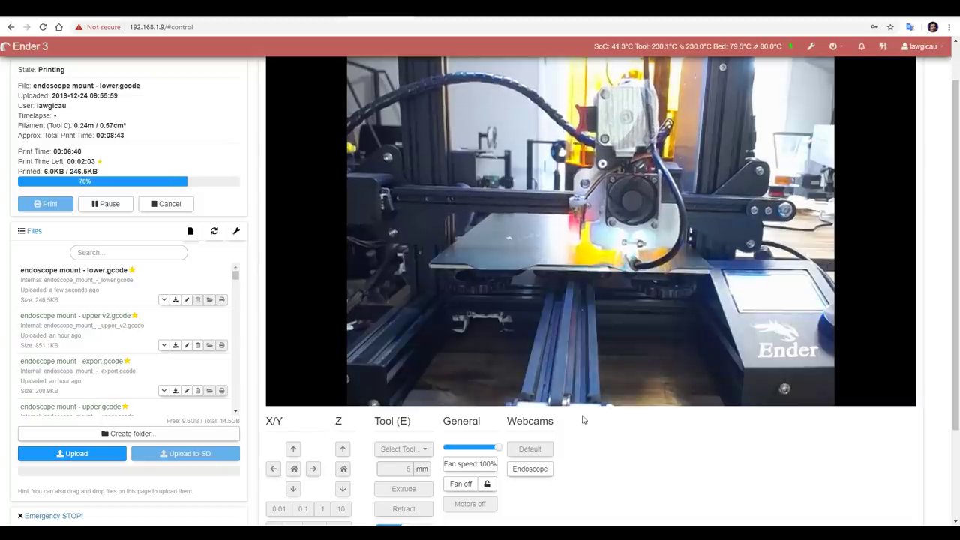
Switch to OctoPrint and compare the Endoscope and Default views of the endoscope mount print, ending on Endoscope.
click(529, 471)
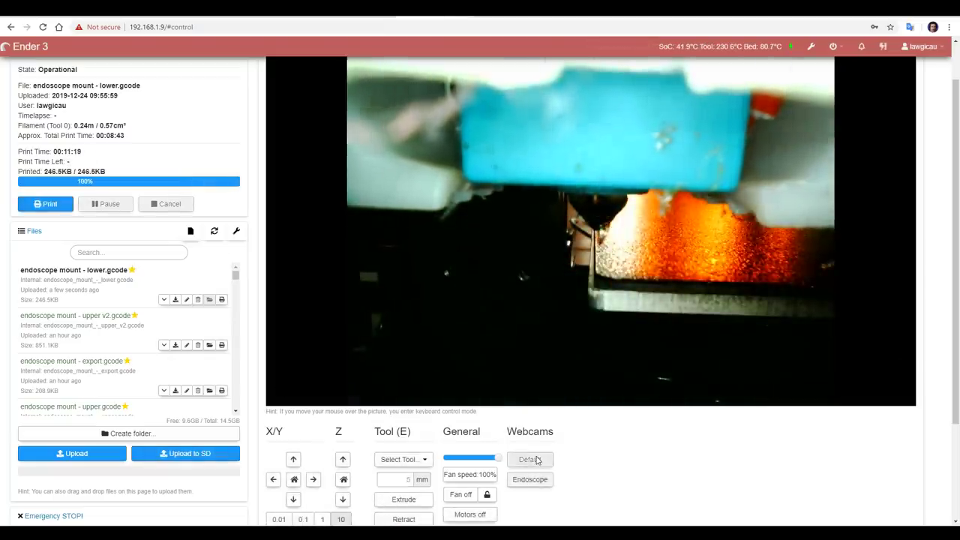
click(535, 460)
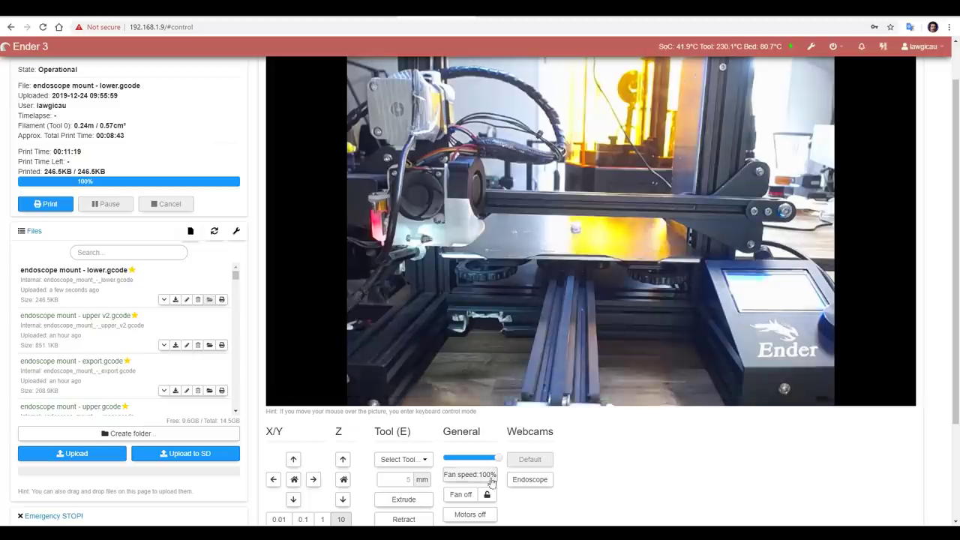
click(530, 479)
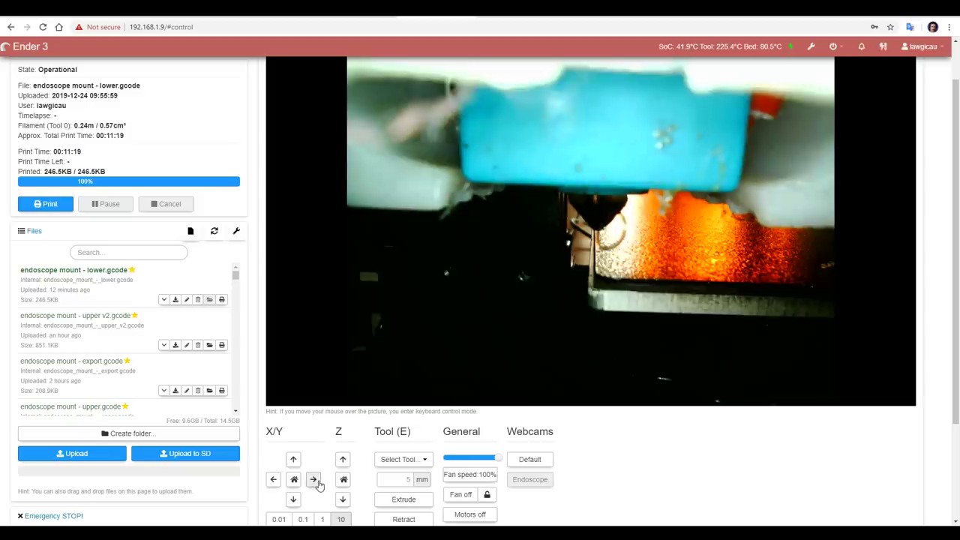
Jog the printer along X, Y and Z in 10 mm steps while watching the nozzle through the Endoscope view.
click(314, 479)
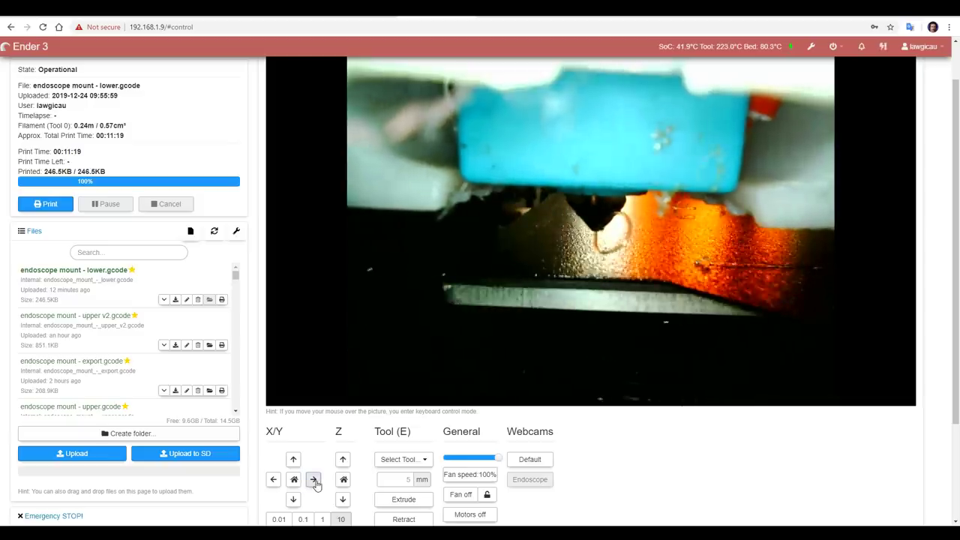
click(314, 480)
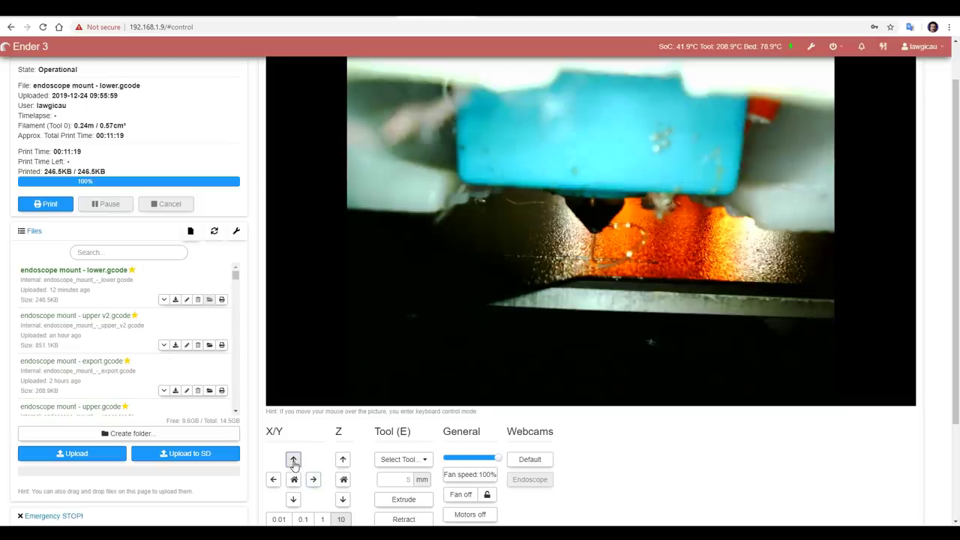
click(293, 461)
click(293, 460)
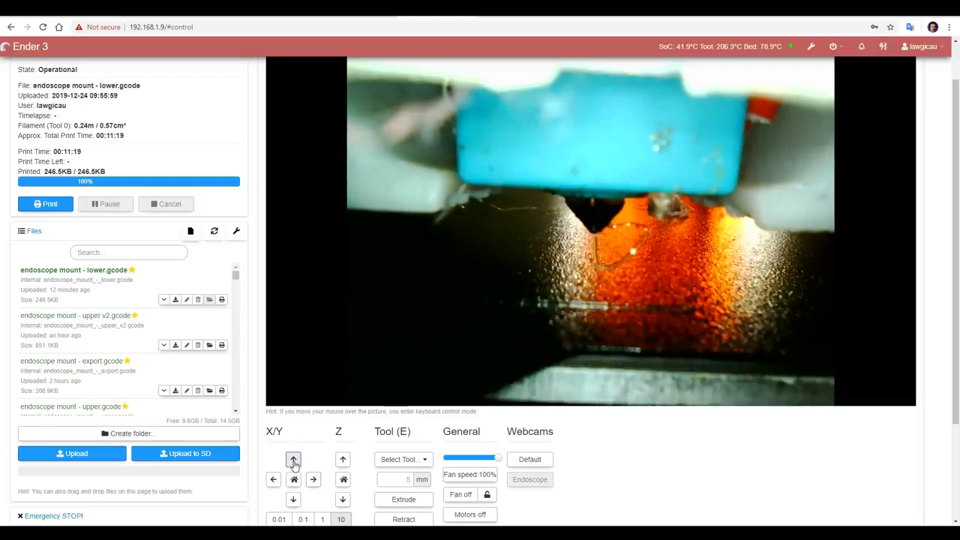
click(294, 461)
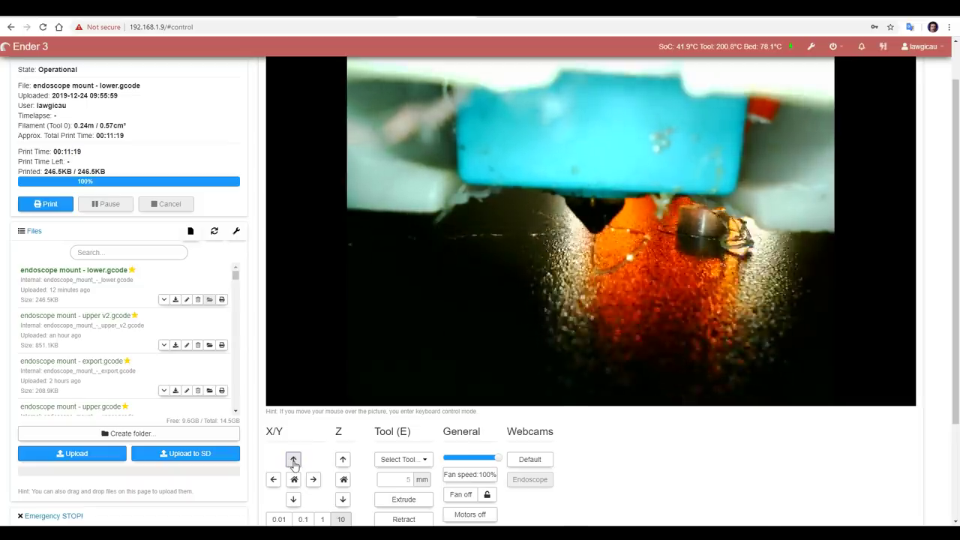
click(342, 460)
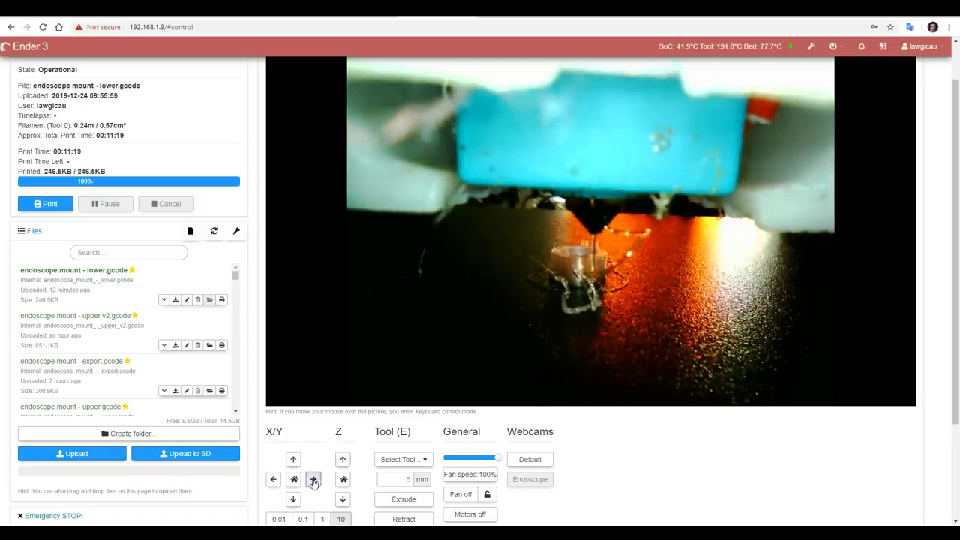
mouse_move(606, 384)
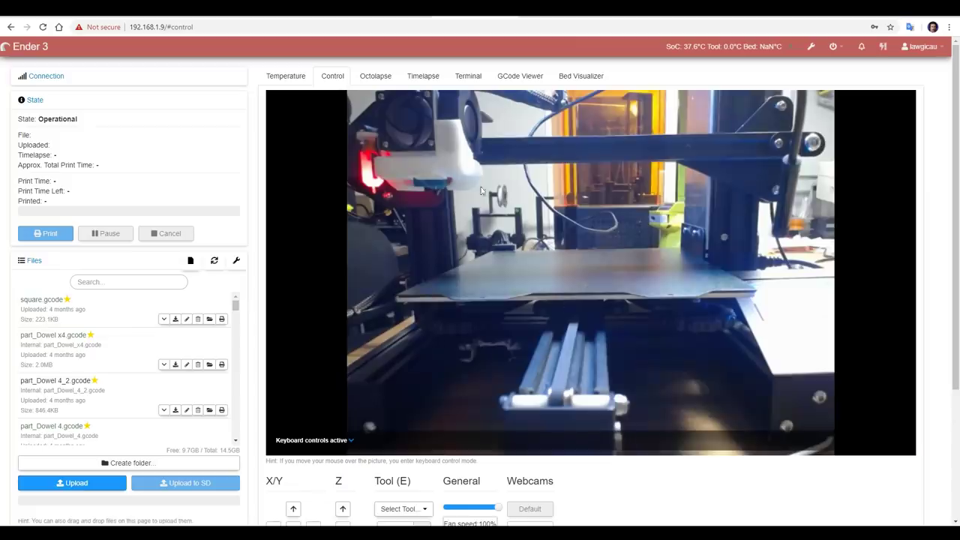
click(382, 78)
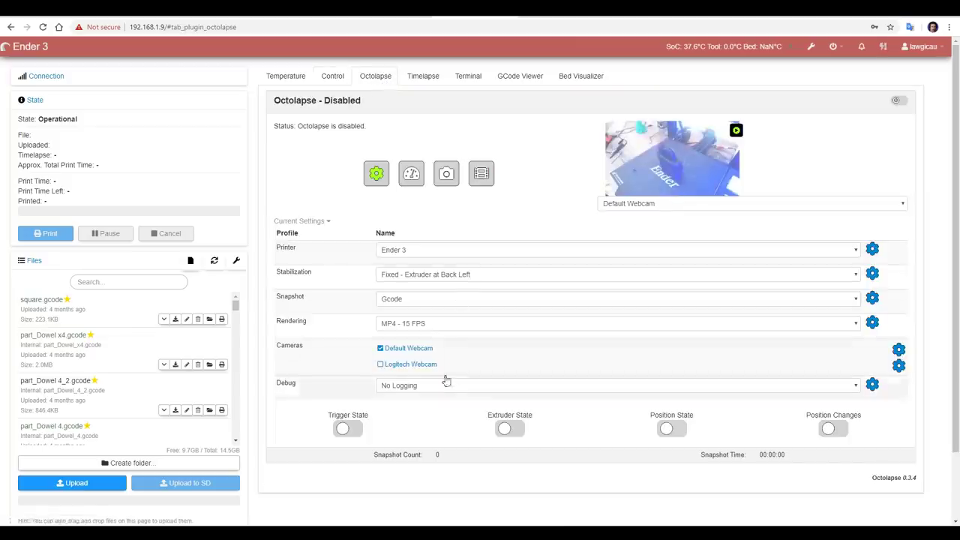
click(898, 351)
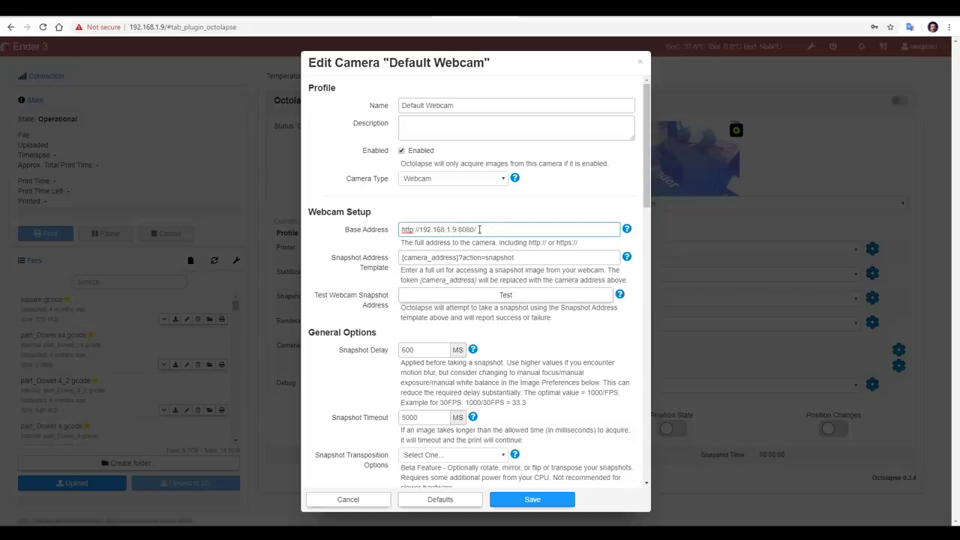
text(1/)
click(506, 296)
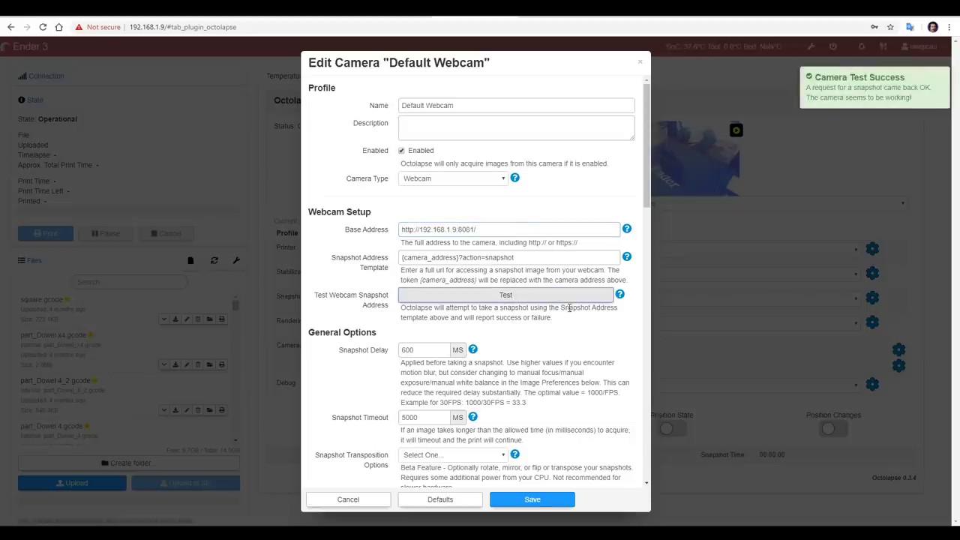
click(533, 500)
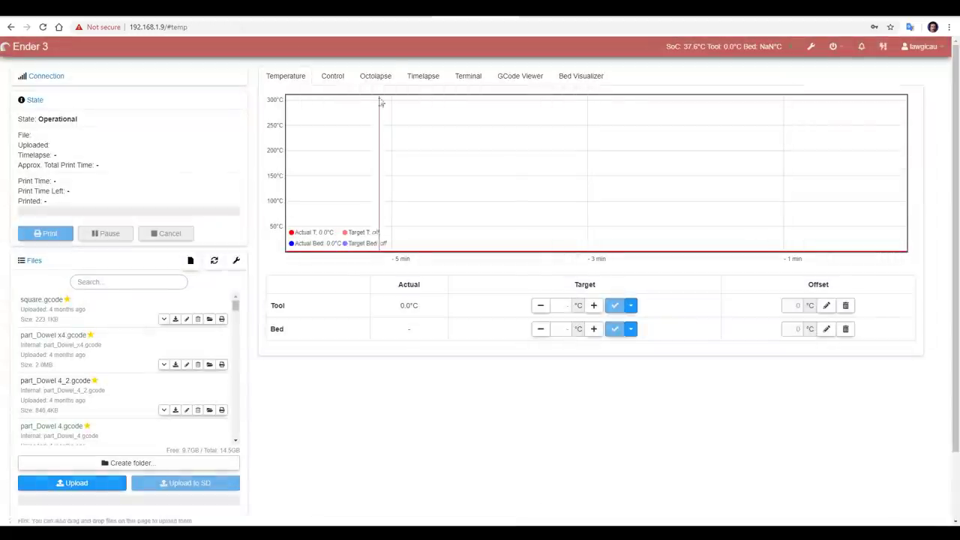
click(376, 76)
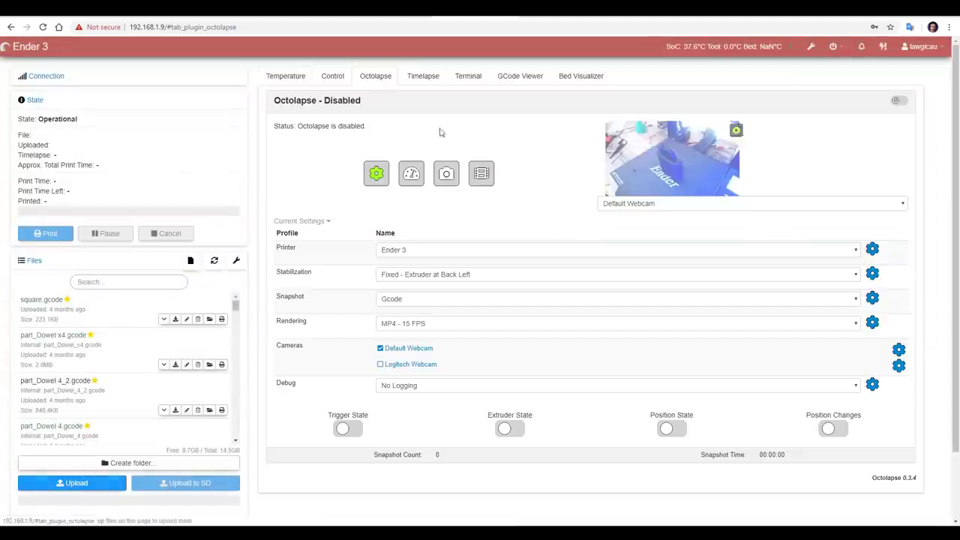
click(898, 367)
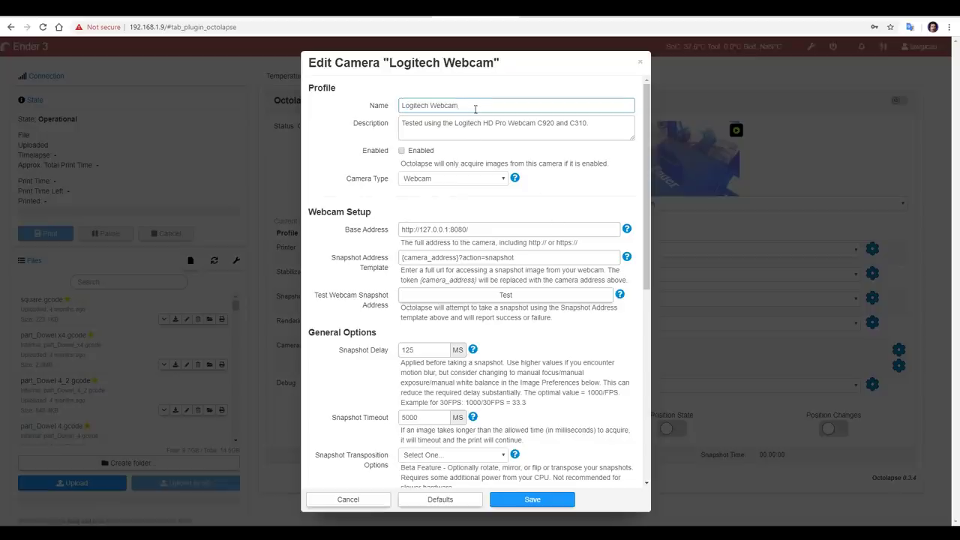
double_click(441, 230)
text(1.9)
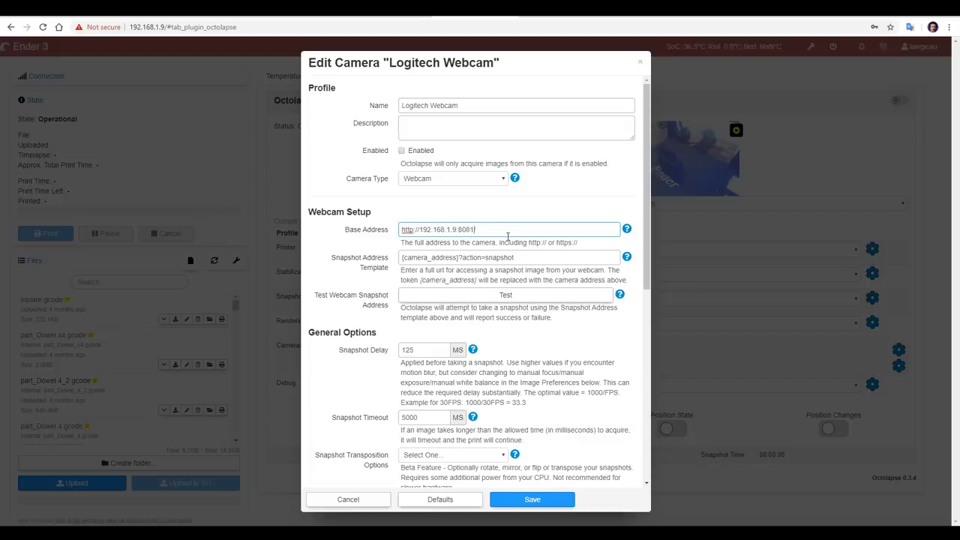
click(517, 295)
click(533, 499)
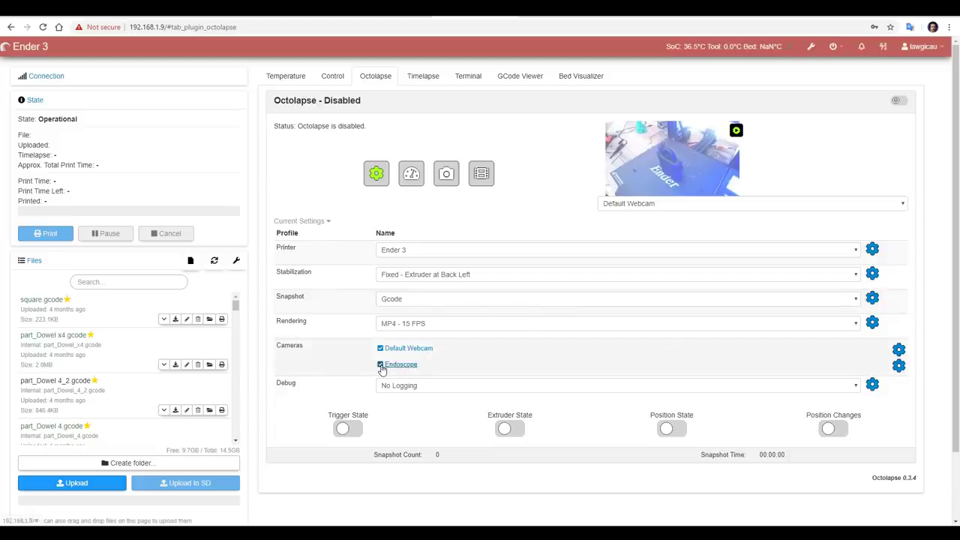
click(897, 102)
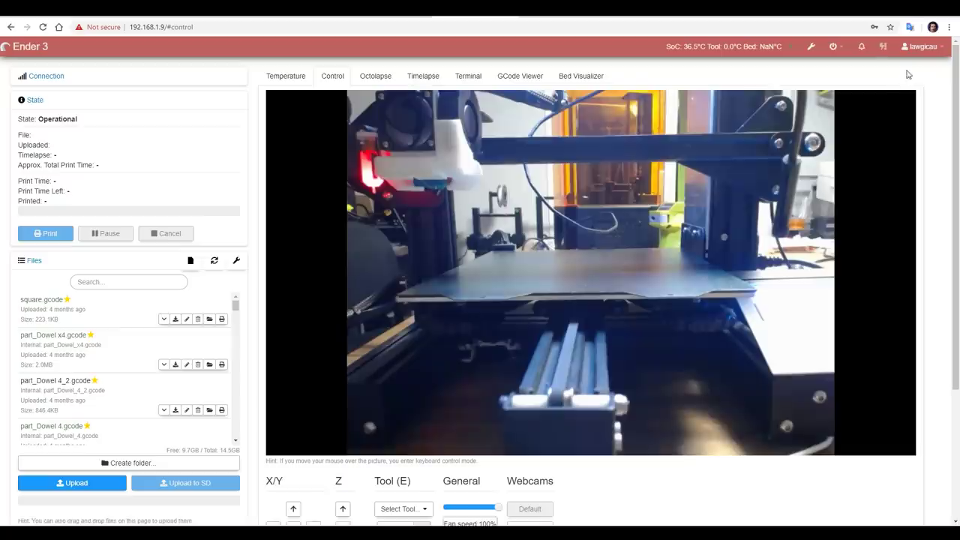
Check the explanation of the Raspberry Pi undervoltage and frequency capping symbols.
mouse_move(886, 56)
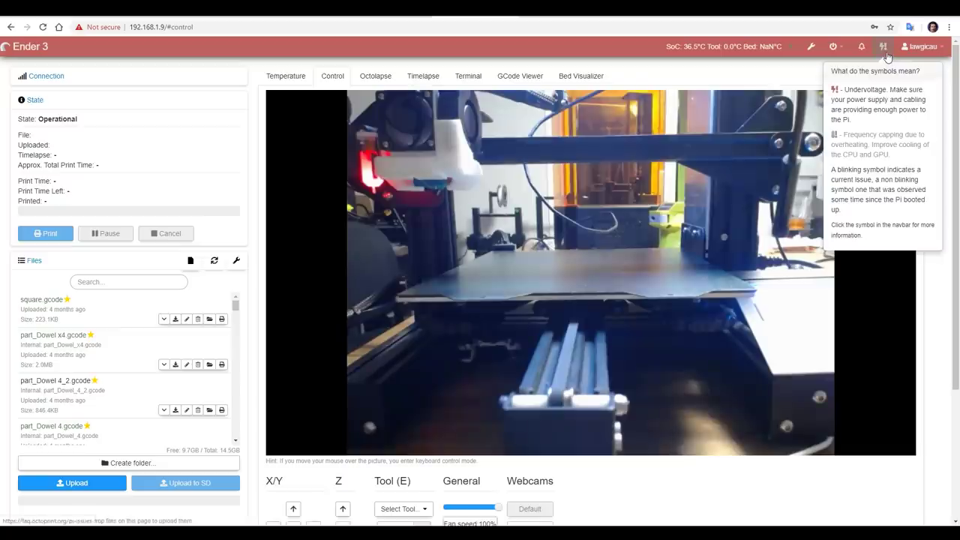